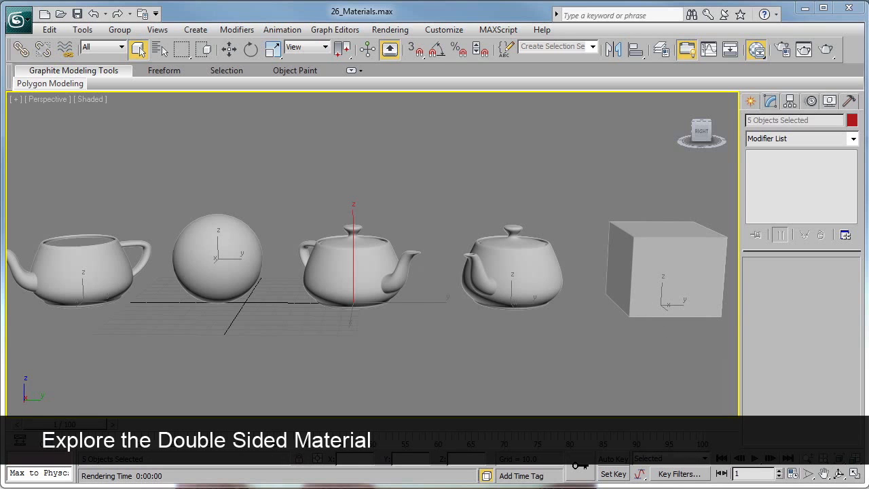
- Bring the Slate Material Editor window fully into view while keeping the lidless teapot uncovered
drag(868, 49, 557, 54)
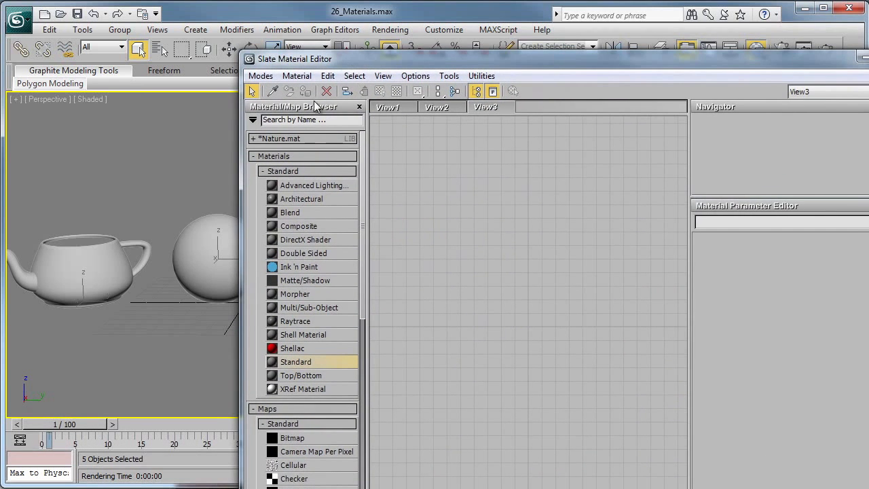
drag(239, 50, 302, 139)
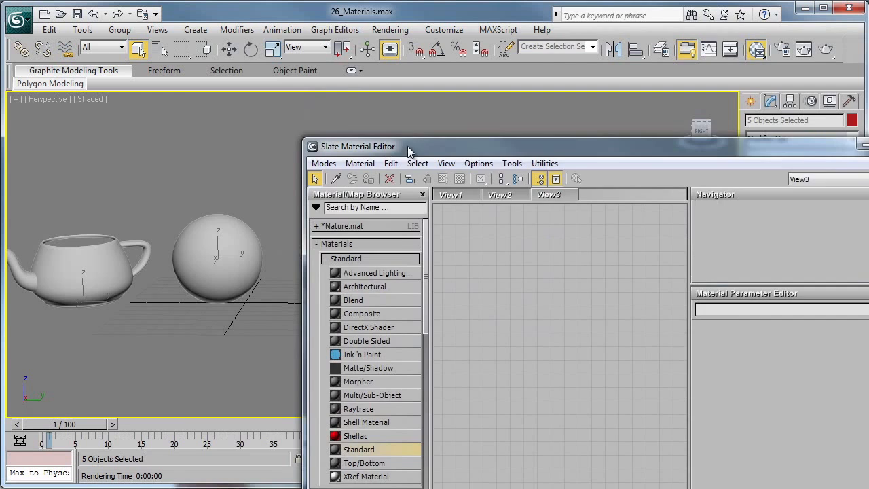
drag(407, 146, 297, 29)
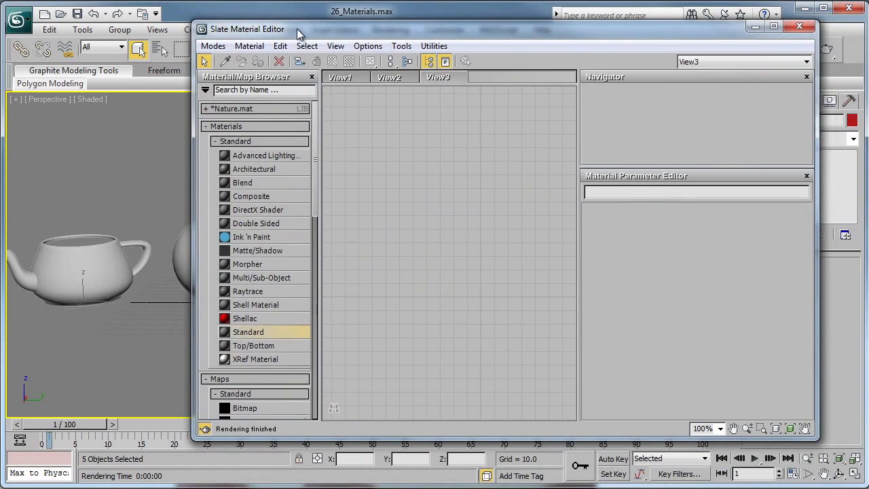
- Select only the lidless teapot, convert it to an Editable Poly and activate the Move tool
click(89, 269)
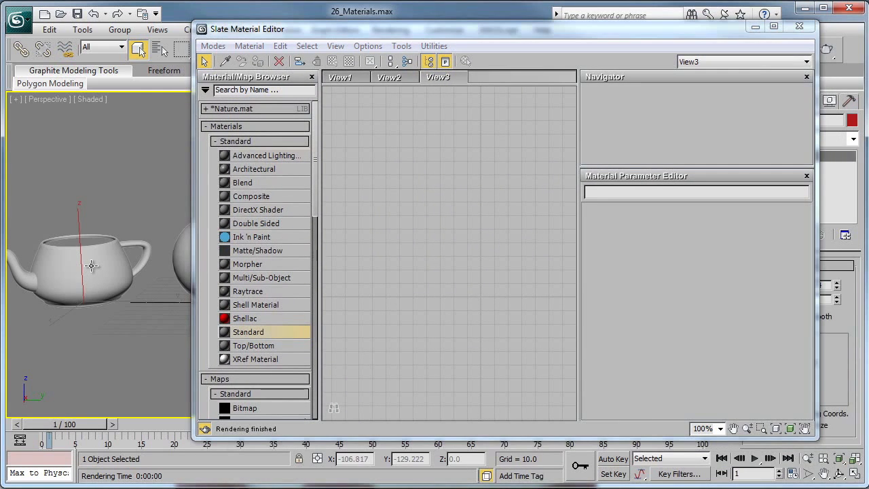
right_click(91, 266)
click(105, 269)
right_click(102, 272)
click(122, 285)
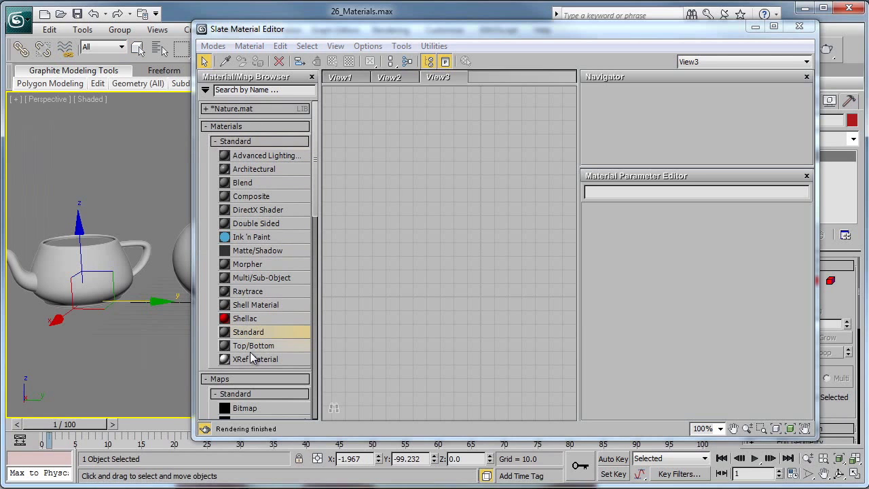
- Add a Double Sided material to the View3 node view and display its parameters
double_click(249, 224)
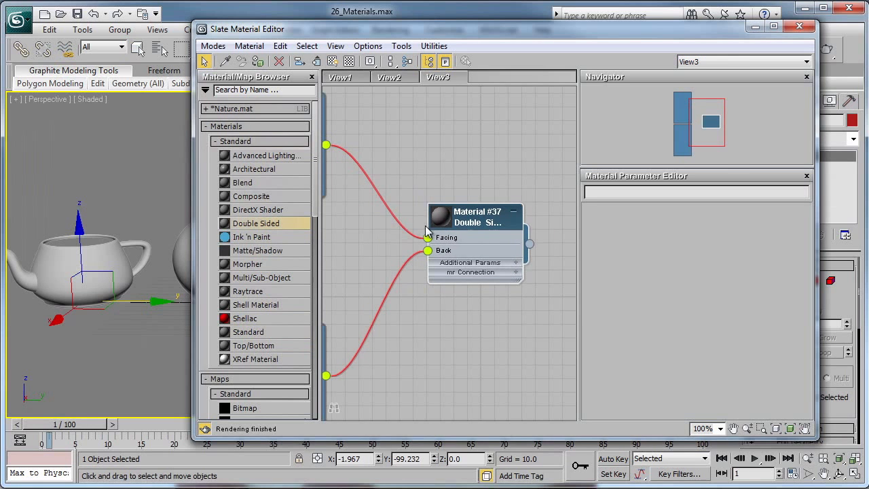
scroll(398, 200, down, 4)
middle_drag(390, 197, 443, 226)
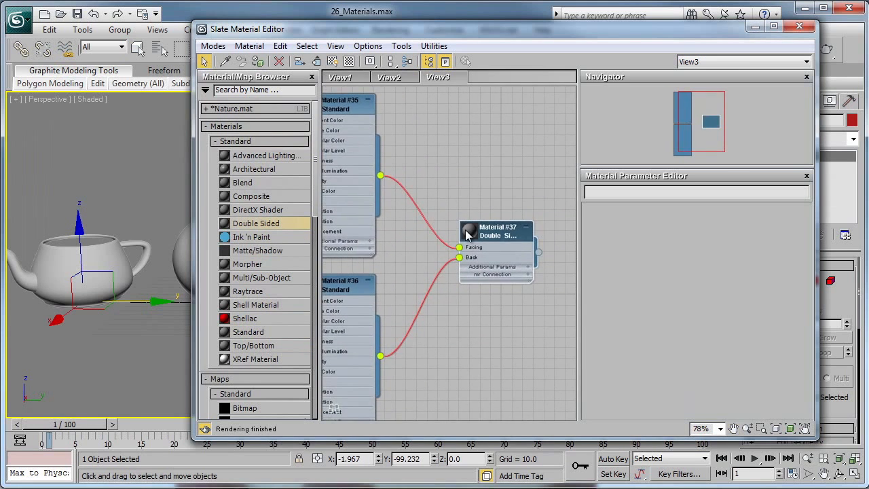
scroll(485, 246, up, 5)
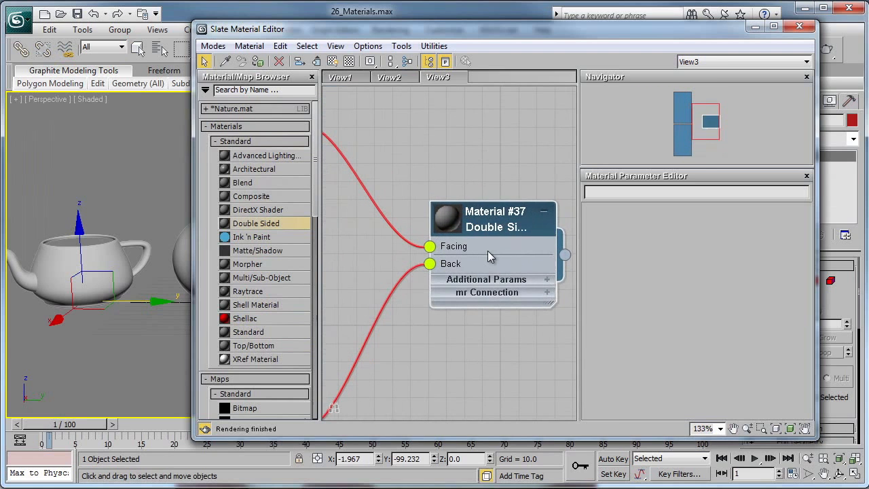
double_click(459, 249)
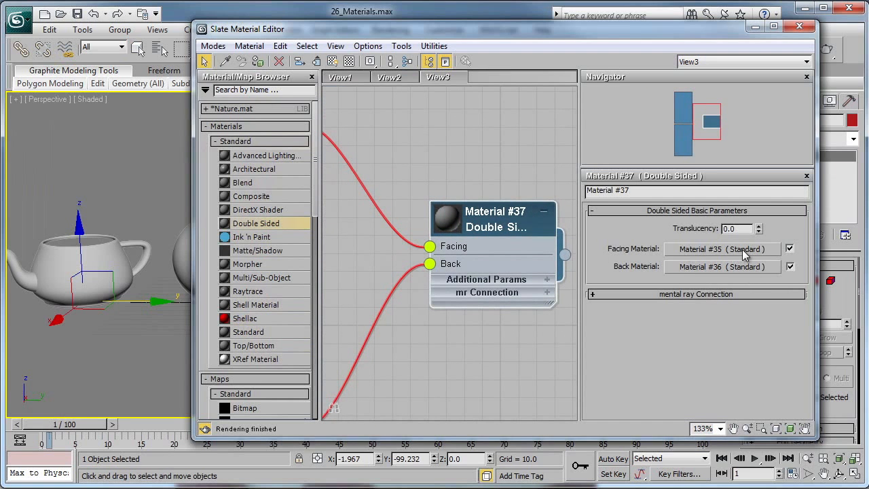
- Set the diffuse color of the Double Sided material's facing material to a fully saturated yellow-green
click(723, 250)
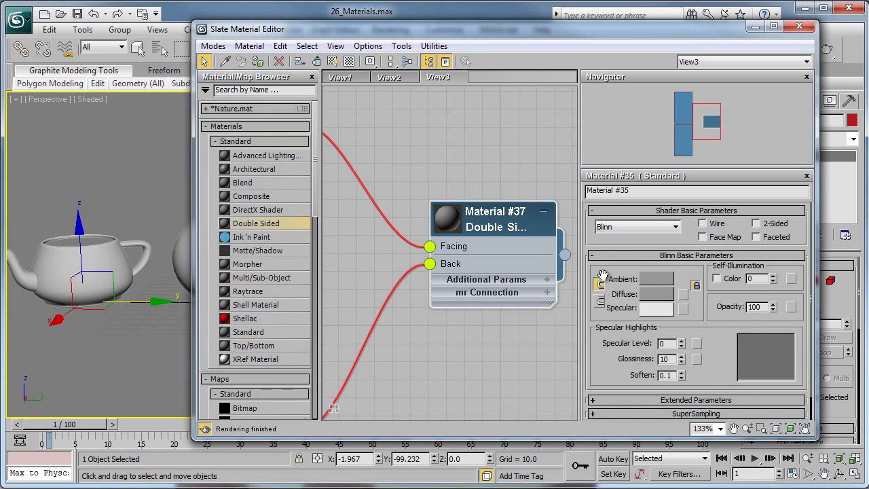
click(657, 293)
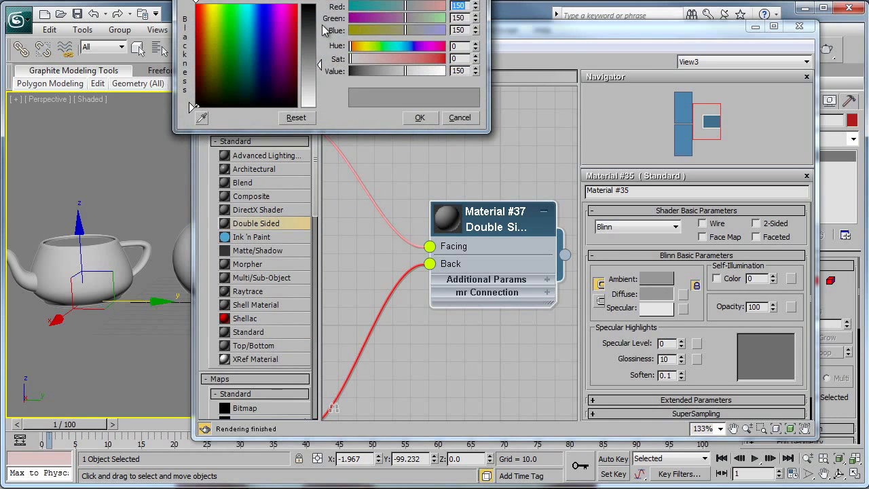
drag(318, 0, 396, 138)
drag(314, 209, 293, 171)
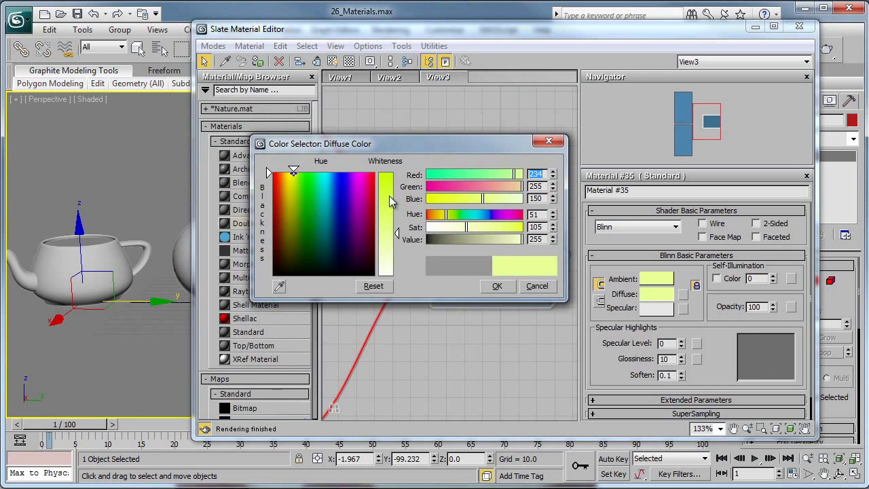
drag(389, 195, 402, 185)
click(509, 286)
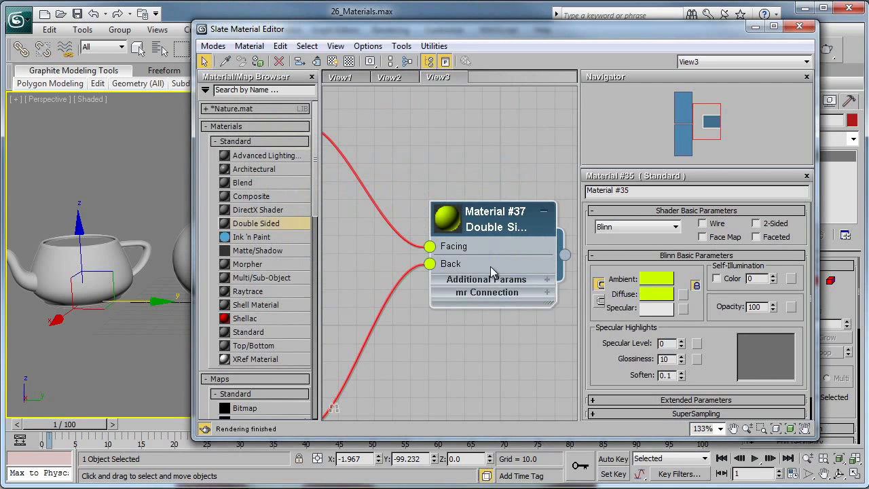
- Set the diffuse color of the Double Sided material's back material to pinkish red with RGB 255, 0, 84
double_click(489, 266)
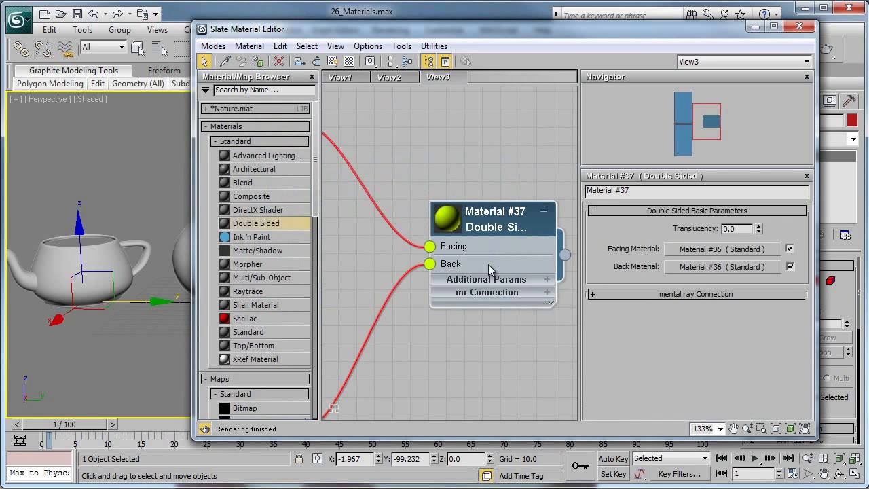
click(737, 266)
click(660, 294)
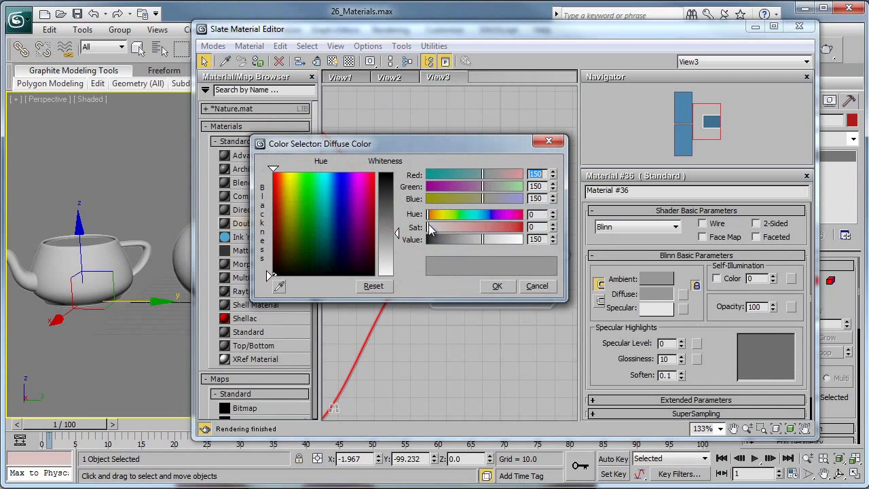
click(368, 171)
click(389, 171)
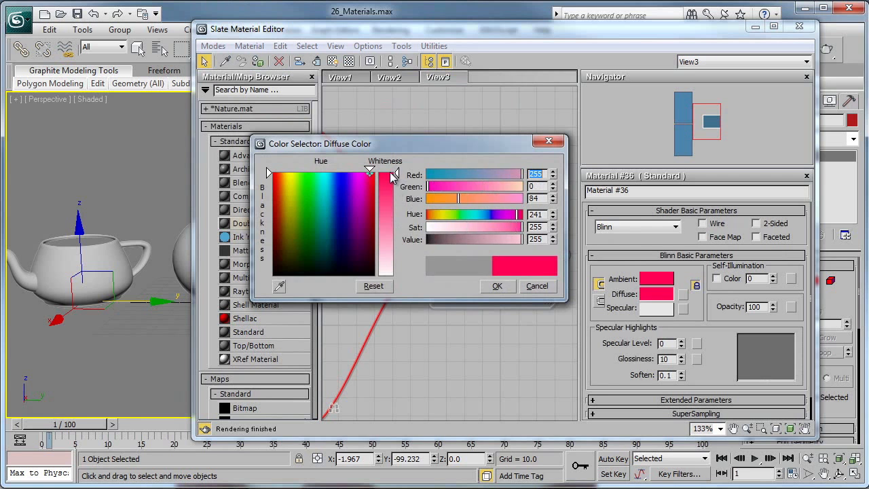
click(496, 285)
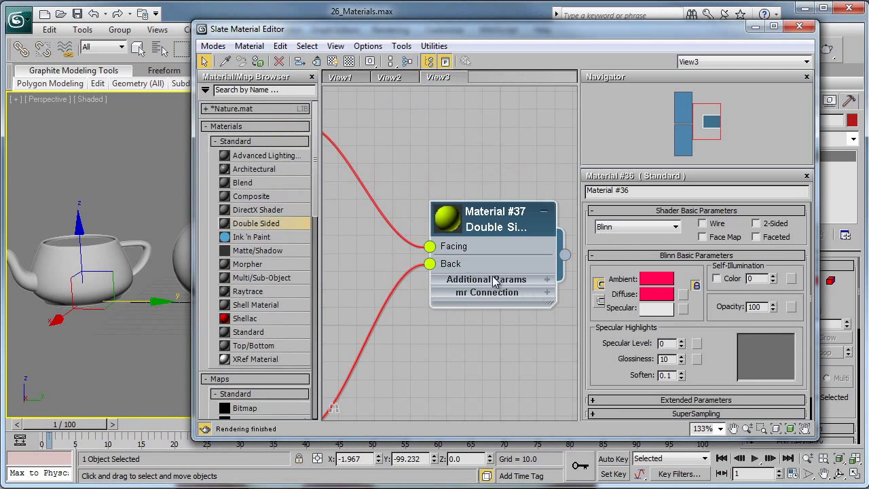
- Assign the Double Sided material to the selected lidless teapot
scroll(494, 282, down, 6)
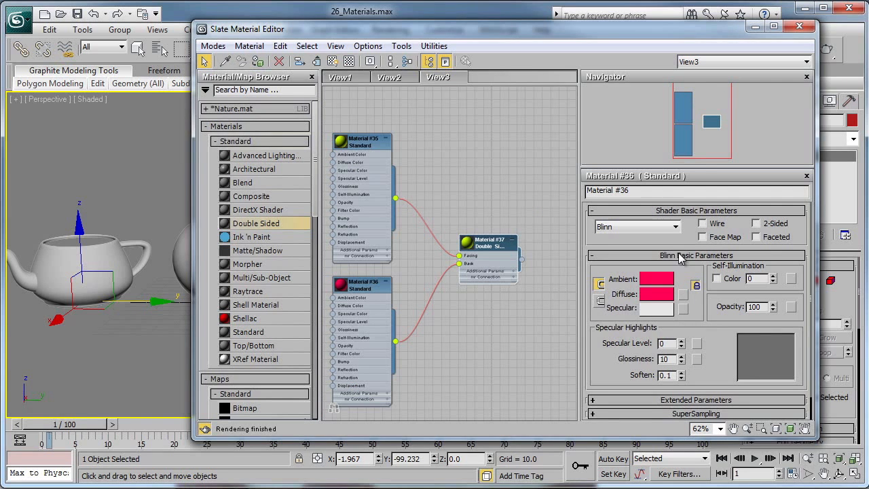
scroll(465, 268, up, 4)
scroll(477, 282, down, 4)
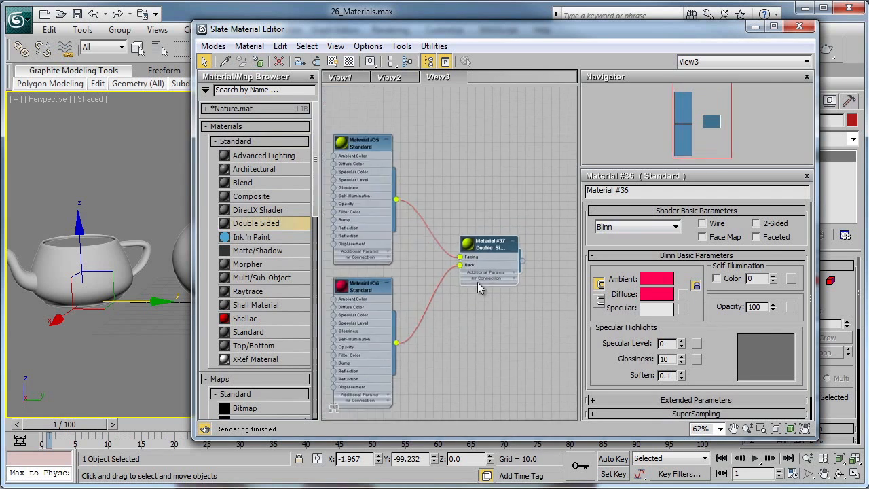
scroll(478, 282, up, 1)
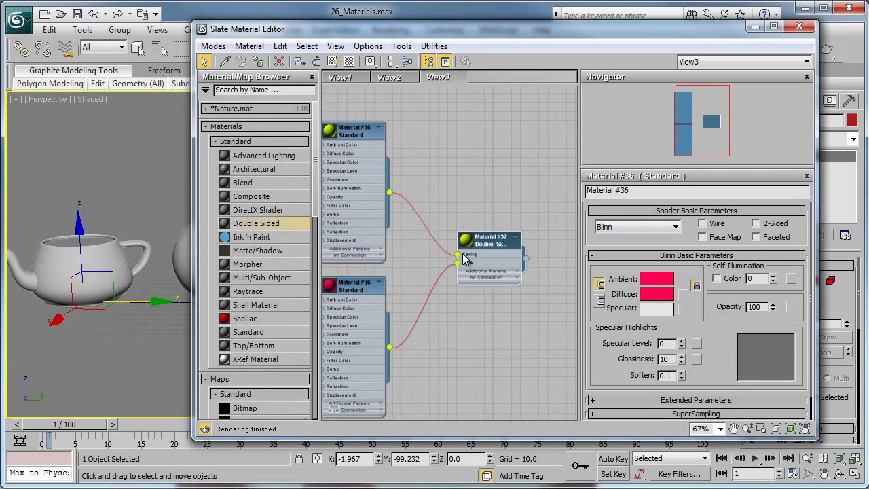
click(258, 61)
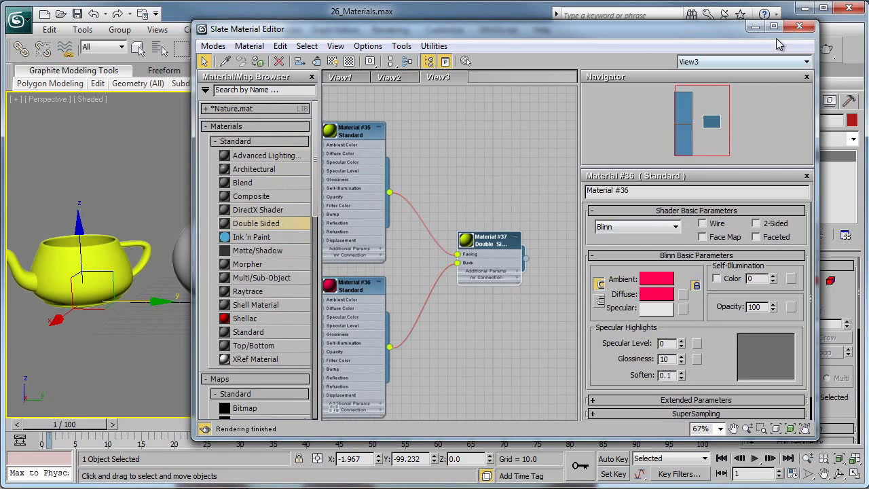
- Minimize the material editor, render the lidless teapot from above and inspect its inner and outer surfaces
click(753, 27)
key(z)
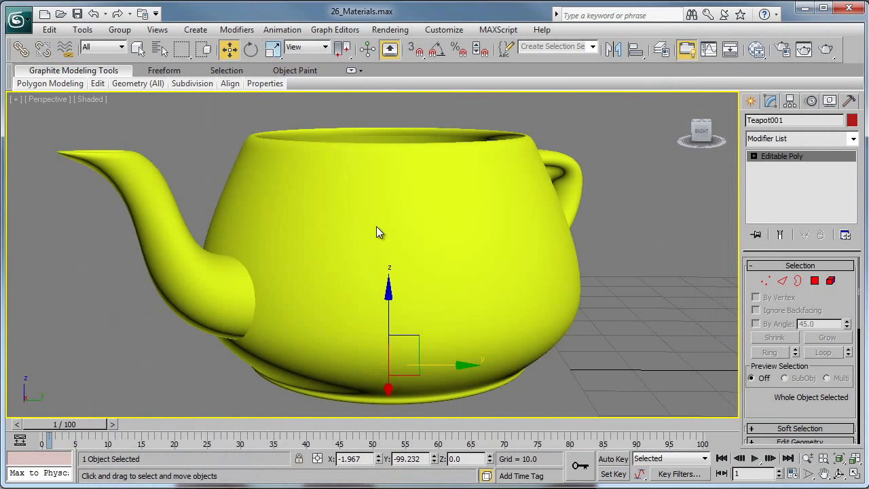
alt+middle_drag(480, 219, 460, 269)
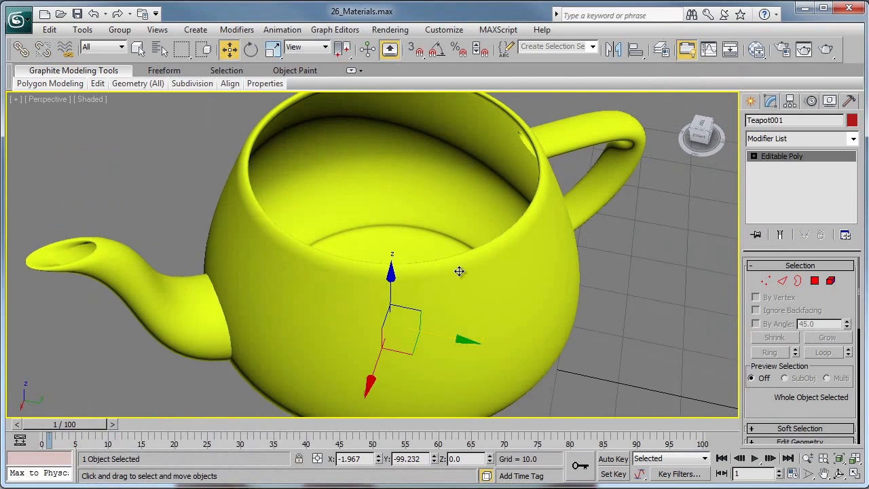
click(803, 49)
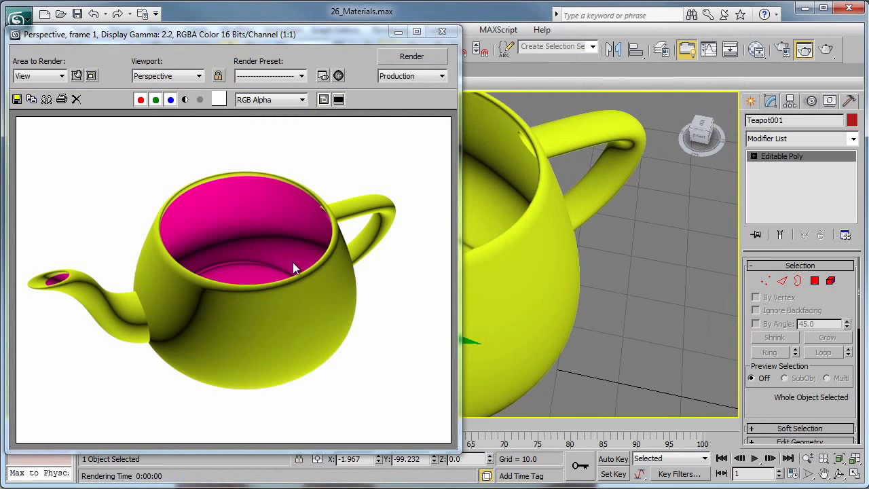
scroll(366, 275, down, 1)
scroll(330, 229, up, 2)
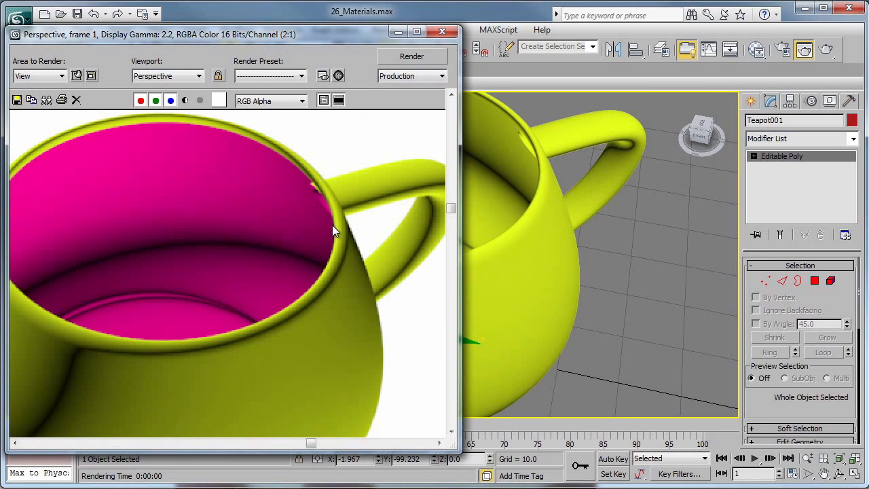
click(436, 32)
- Reopen the Slate Material Editor and create a new empty node view with the default name
scroll(505, 242, down, 4)
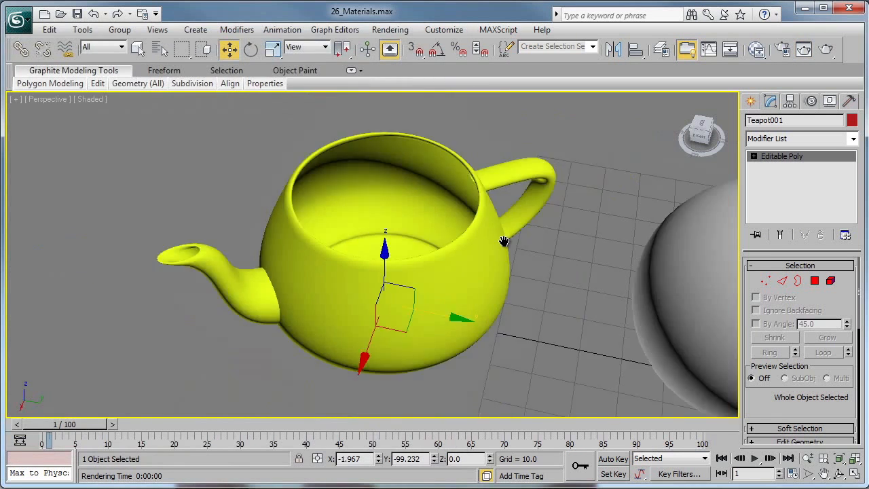
alt+middle_drag(406, 266, 445, 199)
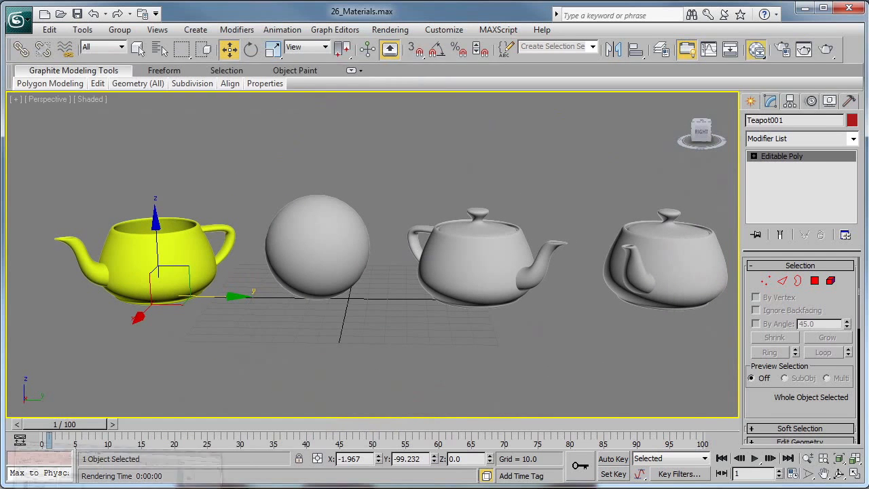
key(m)
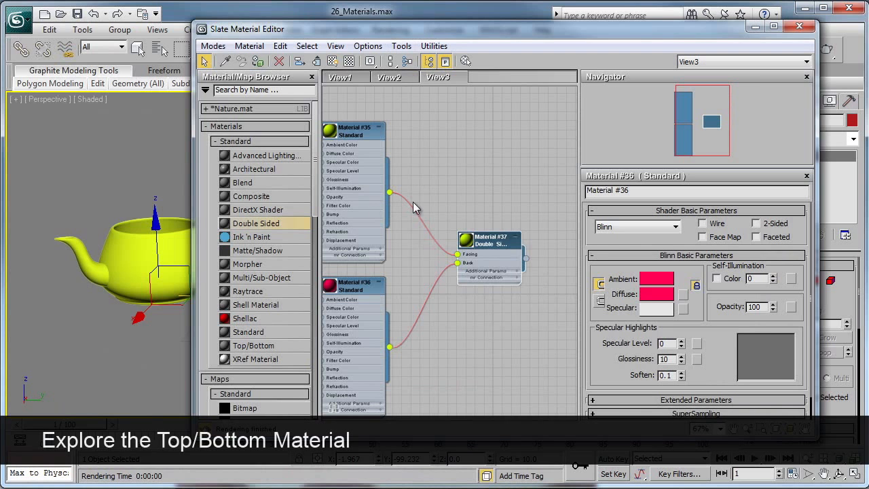
right_click(476, 77)
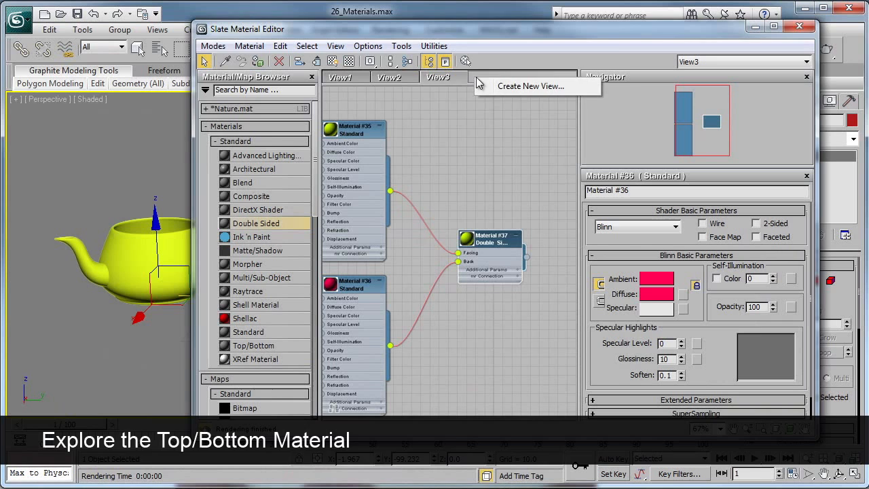
click(520, 90)
click(513, 109)
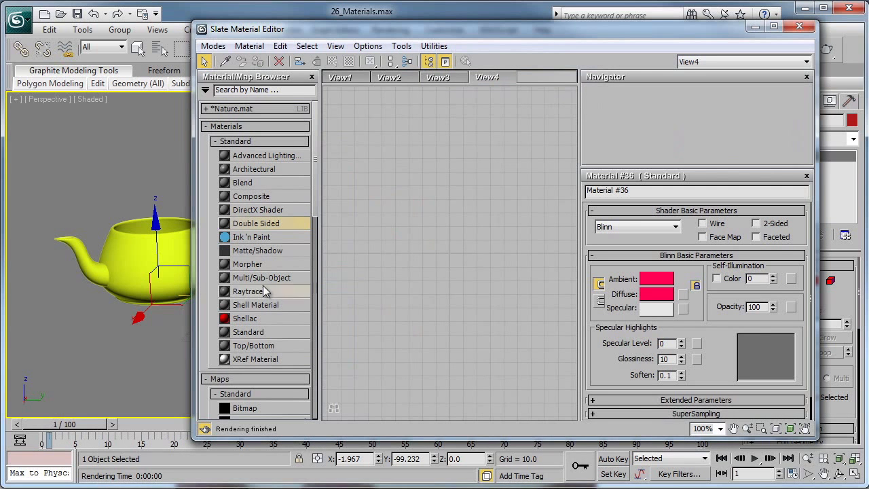
- Add a Top/Bottom material to the new node view
double_click(255, 346)
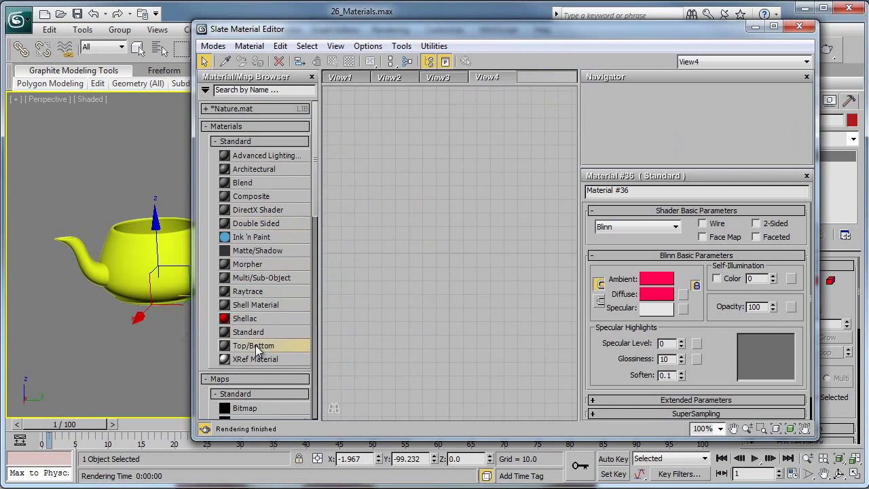
scroll(417, 265, down, 1)
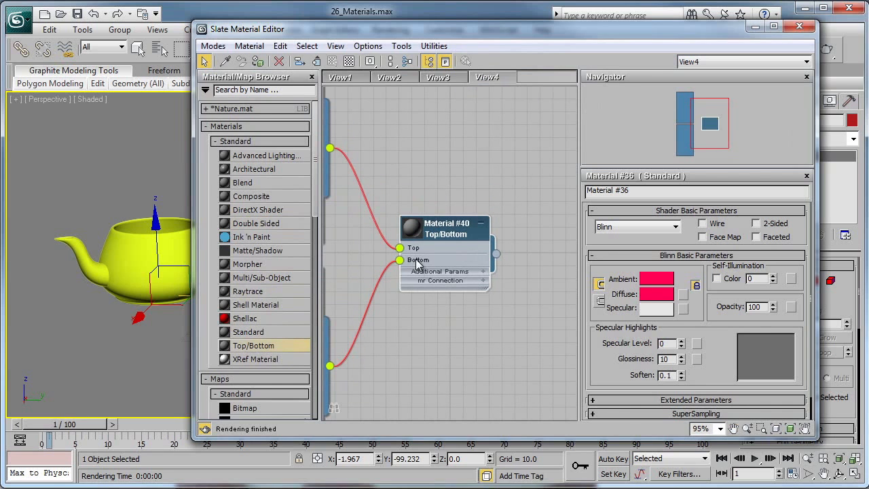
scroll(390, 252, down, 2)
middle_drag(369, 243, 415, 274)
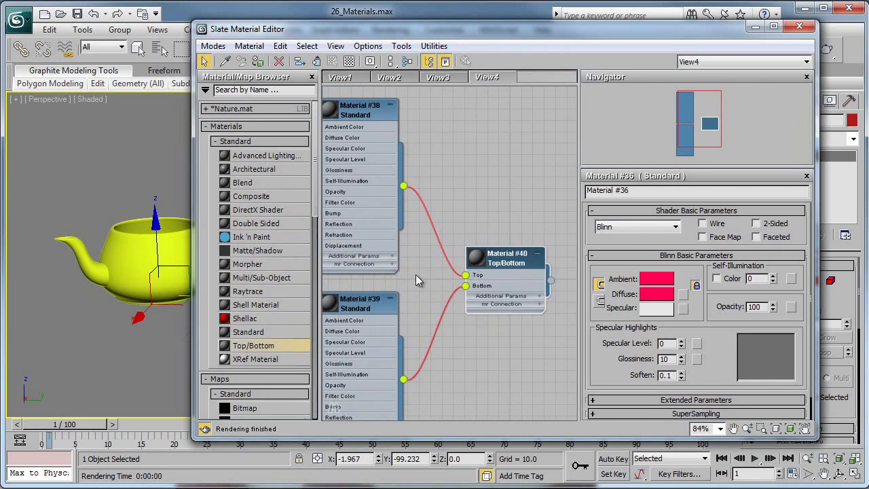
- Set the diffuse colour of the Top/Bottom material's top sub-material to a saturated blue with a hue of about 162
double_click(501, 262)
click(707, 238)
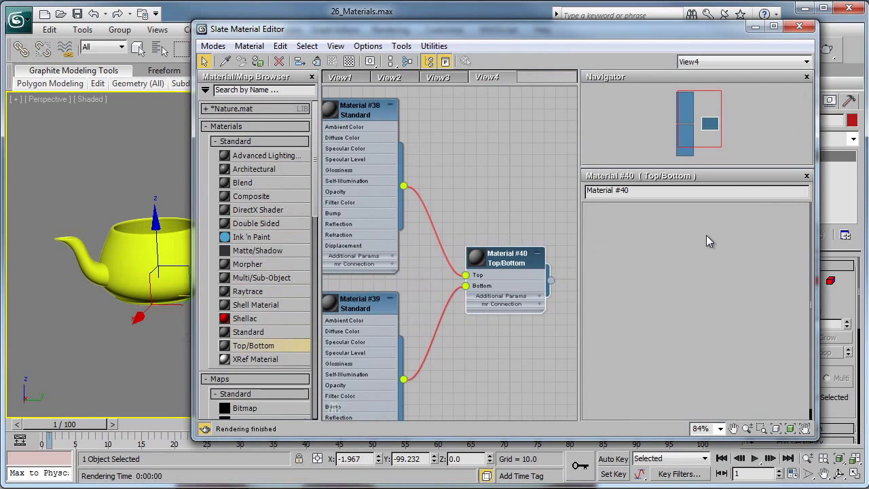
click(656, 293)
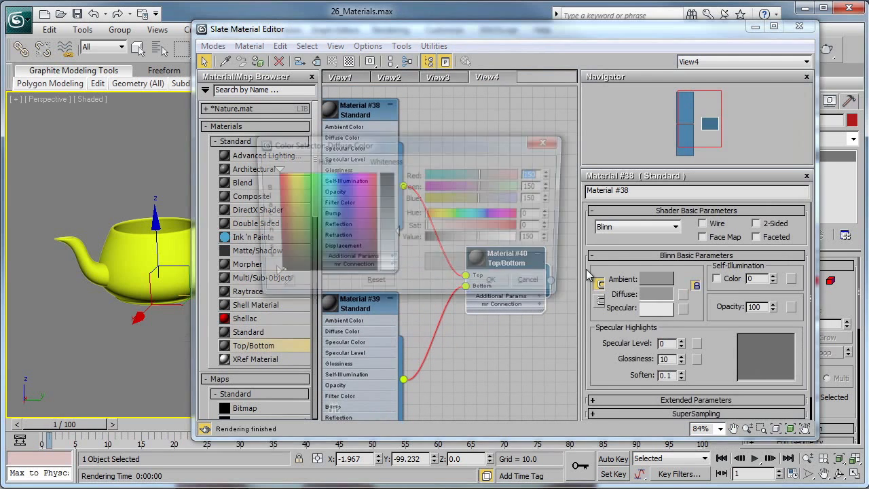
drag(325, 187, 338, 174)
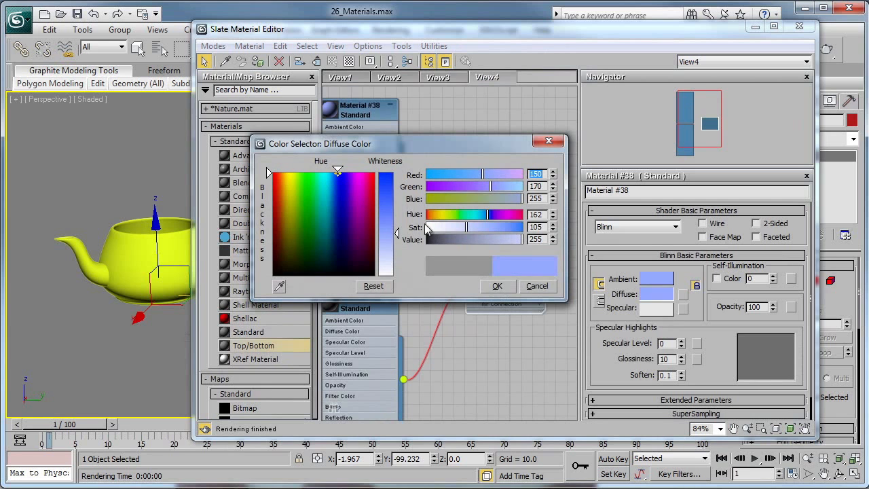
drag(397, 232, 392, 174)
click(496, 285)
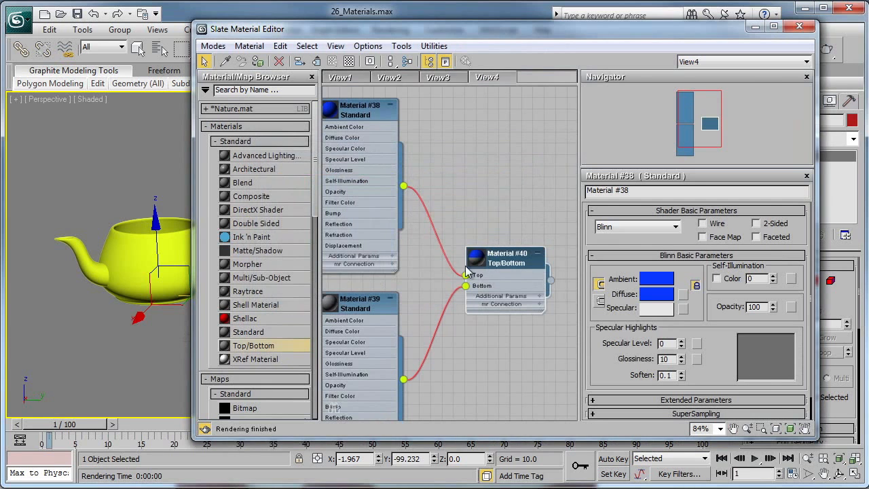
- Set the diffuse colour of the bottom sub-material to a saturated orange-yellow with a hue of about 31
double_click(505, 285)
click(722, 266)
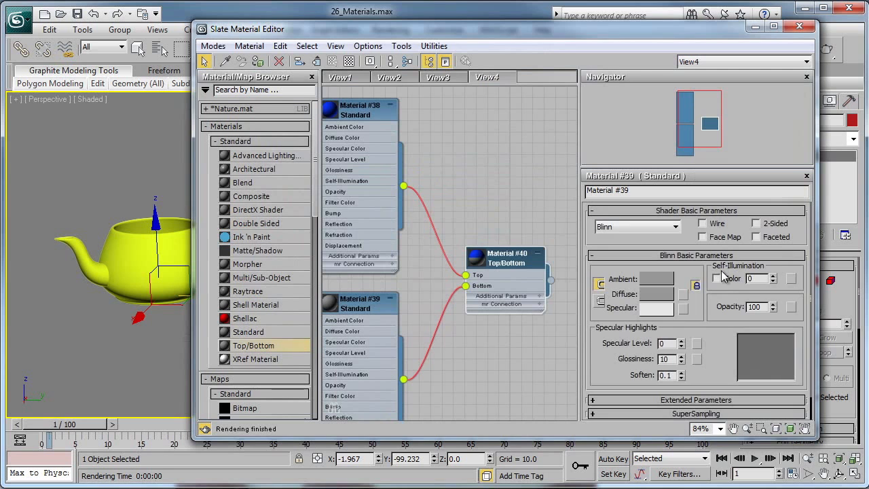
click(656, 294)
click(284, 173)
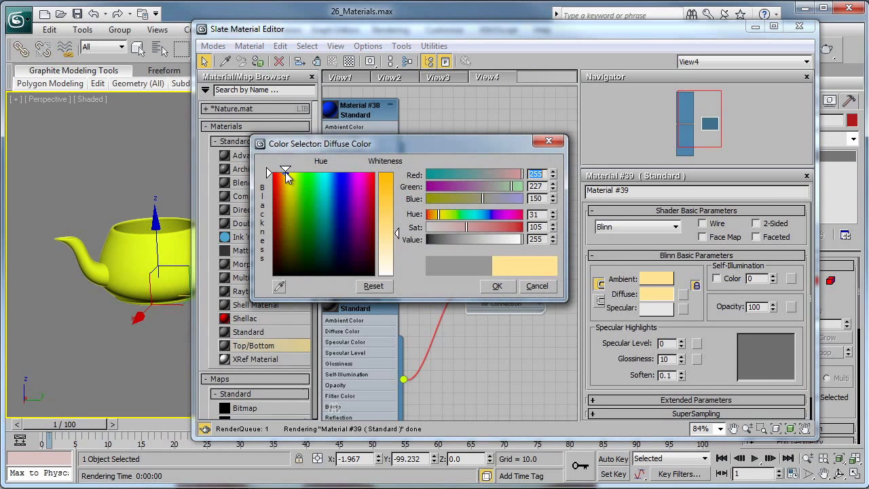
drag(397, 231, 398, 185)
click(496, 285)
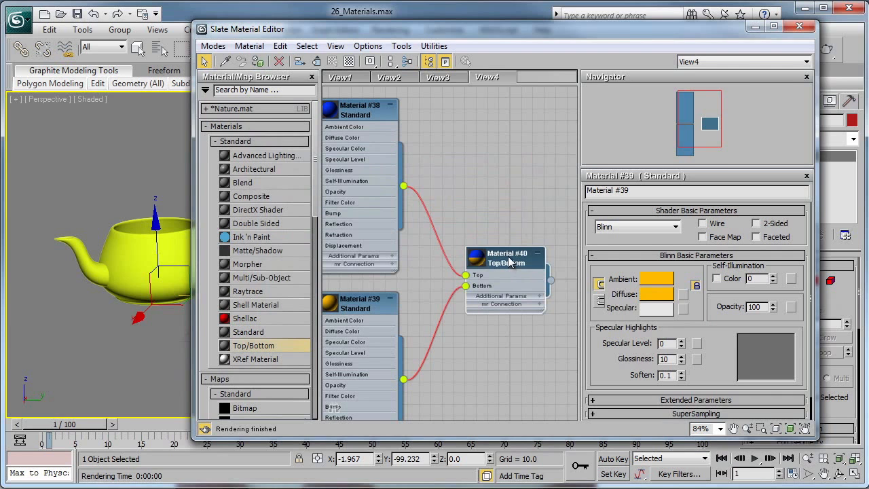
- Assign the Top/Bottom material to the sphere in the scene and render the perspective view
click(510, 262)
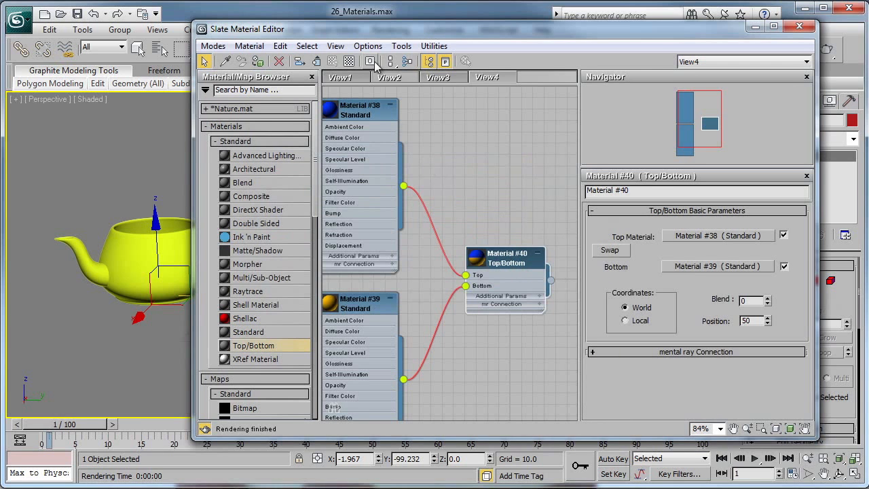
drag(359, 36, 219, 59)
click(291, 234)
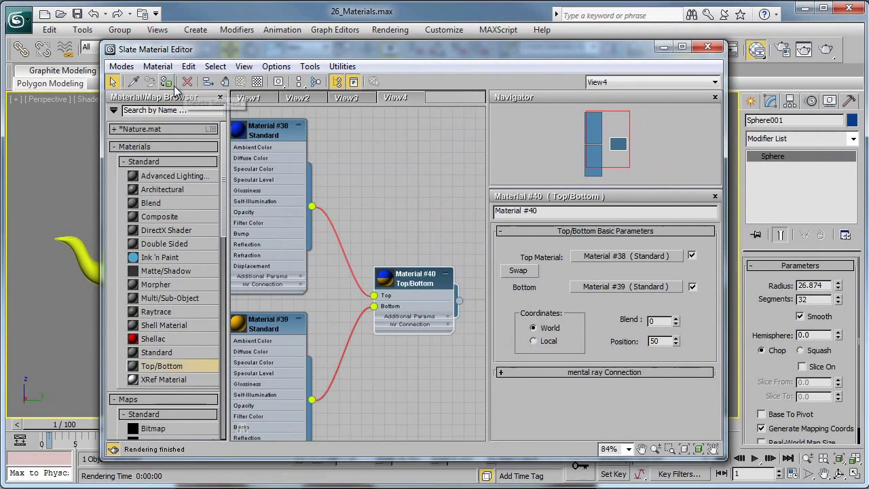
click(819, 50)
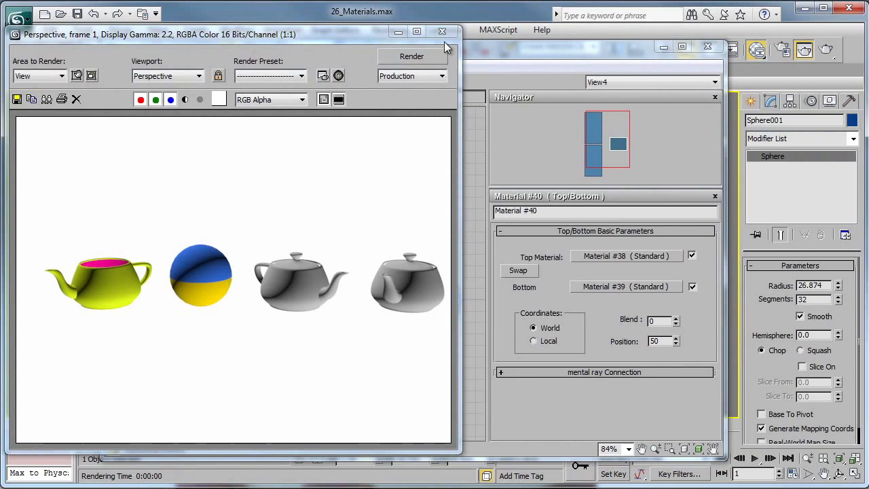
- Close the render window and the material editor, and render a closer view of the sphere
click(442, 32)
click(707, 46)
scroll(309, 248, up, 5)
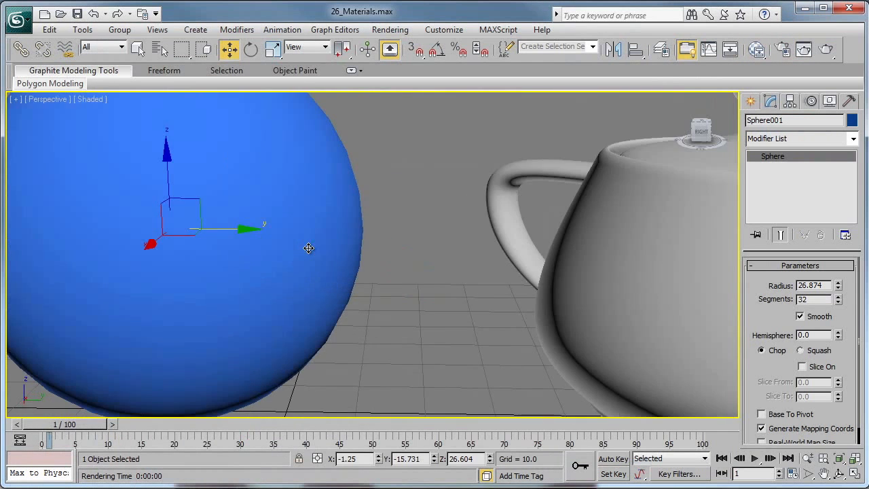
scroll(309, 248, down, 5)
click(824, 50)
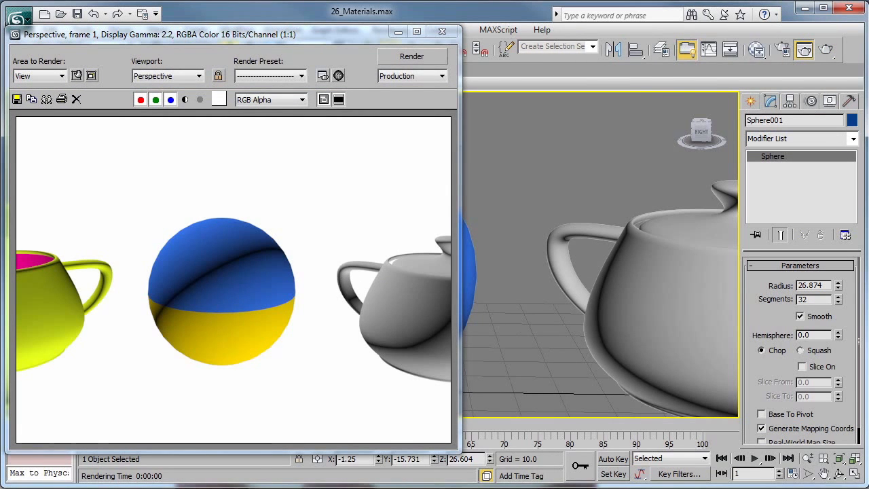
- Reopen the material editor, set the Top/Bottom material's Blend to 43 and re-render the sphere
click(756, 50)
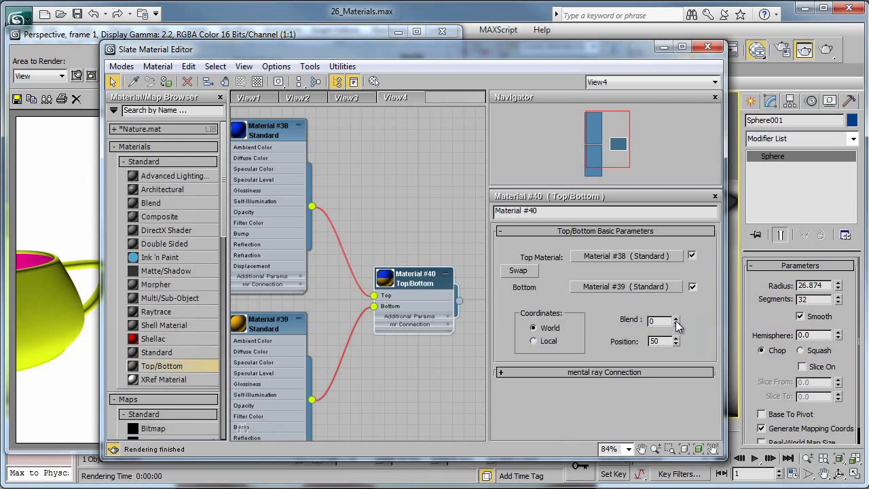
drag(676, 326, 681, 299)
click(218, 38)
click(411, 56)
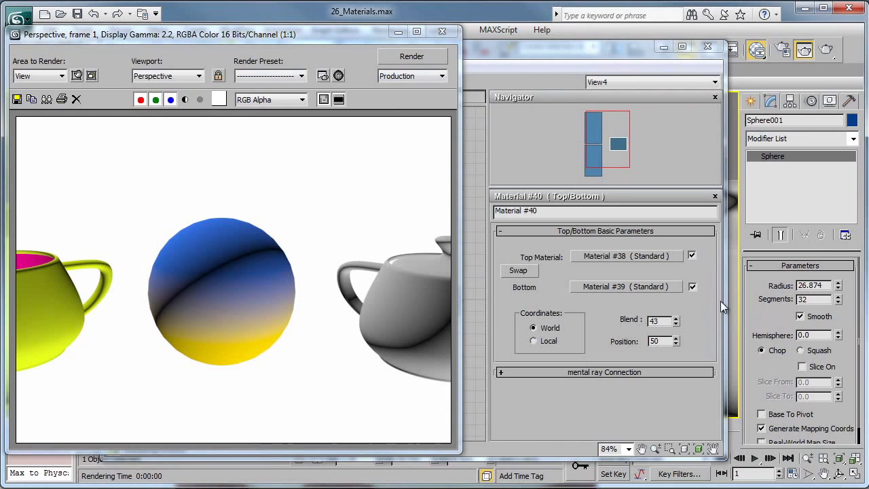
- Reset the Top/Bottom material's Blend to 0, set its Position to 66 and render the sphere again
right_click(676, 323)
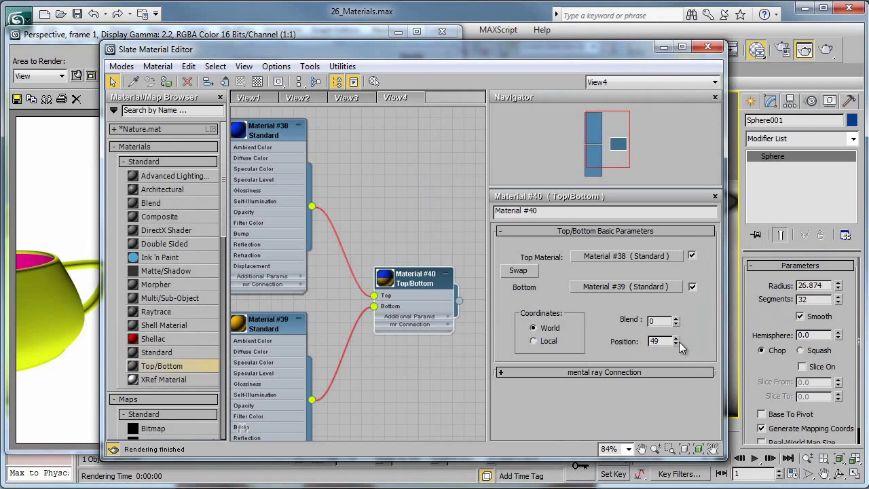
drag(677, 343, 675, 325)
click(92, 35)
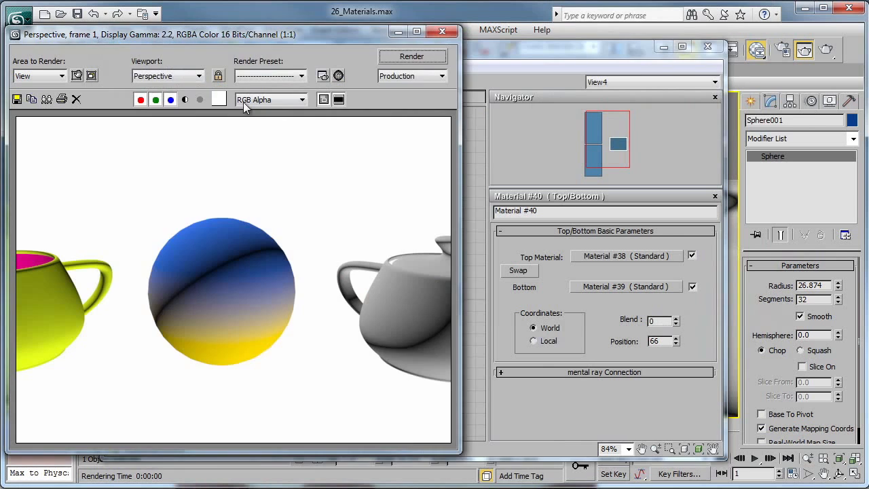
click(413, 64)
click(412, 59)
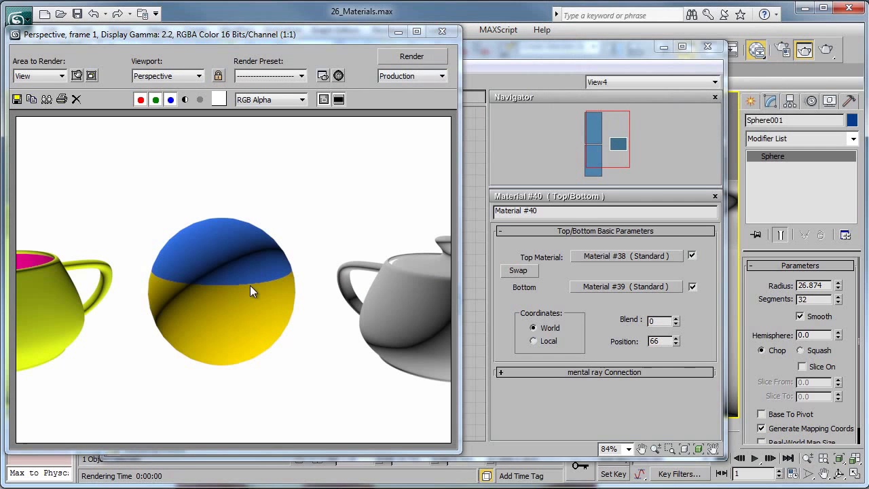
click(440, 32)
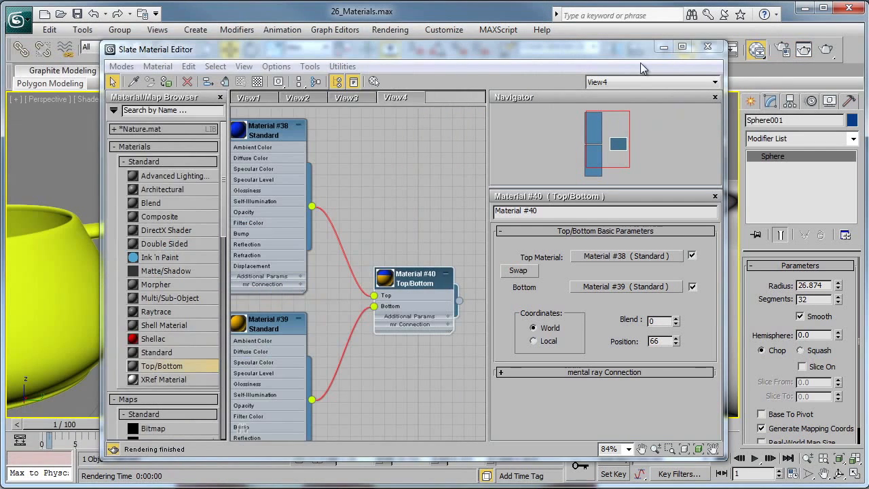
- Create another empty node view in the material editor, keeping the suggested name
right_click(449, 101)
click(489, 109)
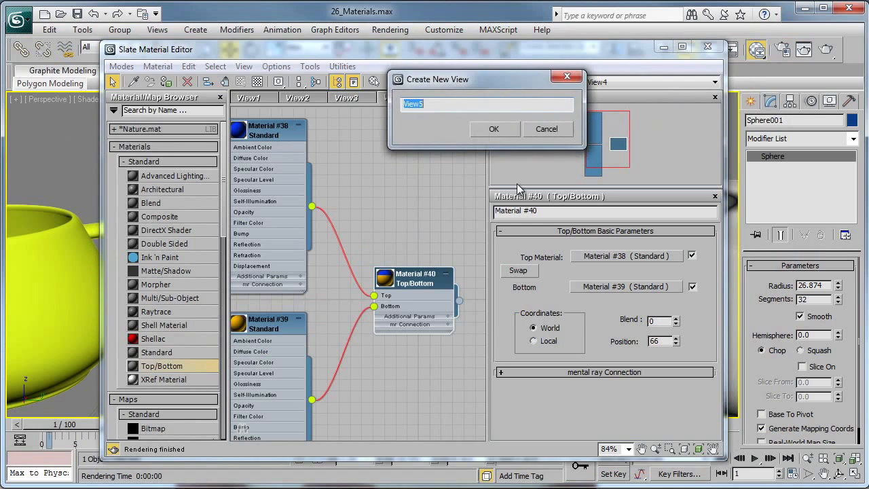
click(496, 129)
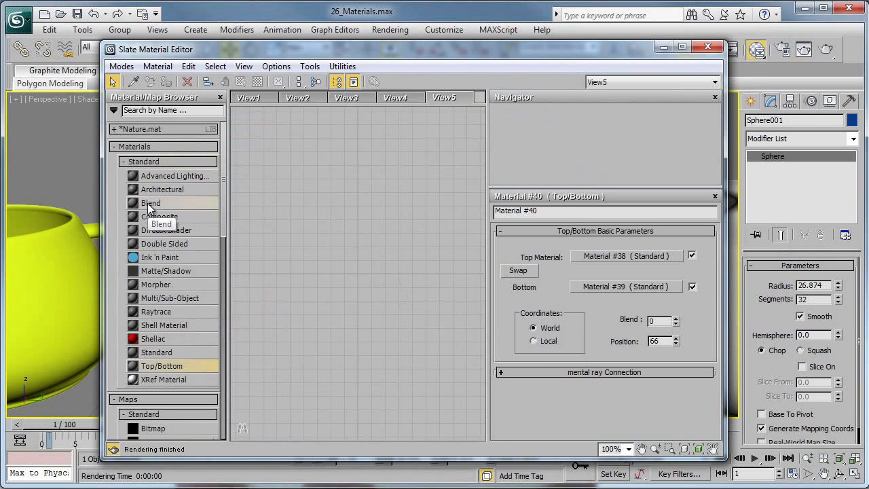
- Add a Blend material with its two Standard sub-materials to the empty node view
drag(149, 207, 315, 237)
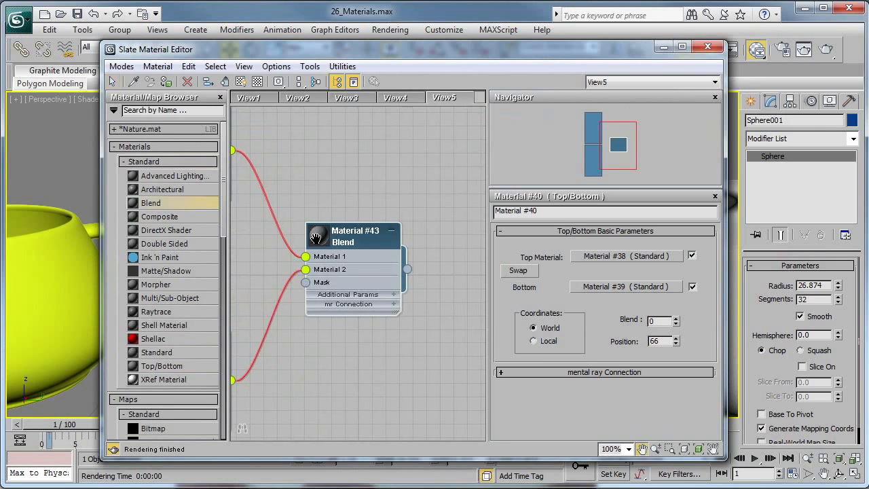
middle_drag(315, 238, 406, 261)
scroll(405, 261, down, 1)
middle_drag(328, 223, 333, 281)
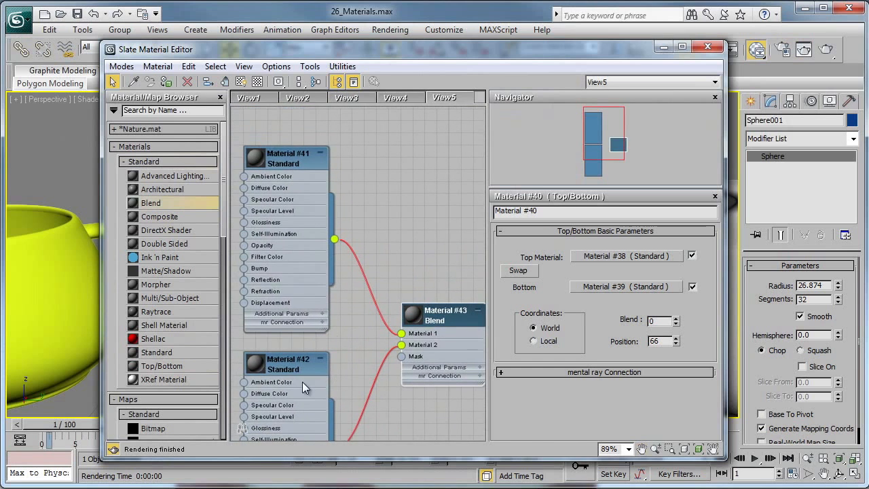
middle_drag(444, 334, 348, 266)
- Assign a Cellular map to the diffuse colour of the Blend material's first sub-material
double_click(362, 267)
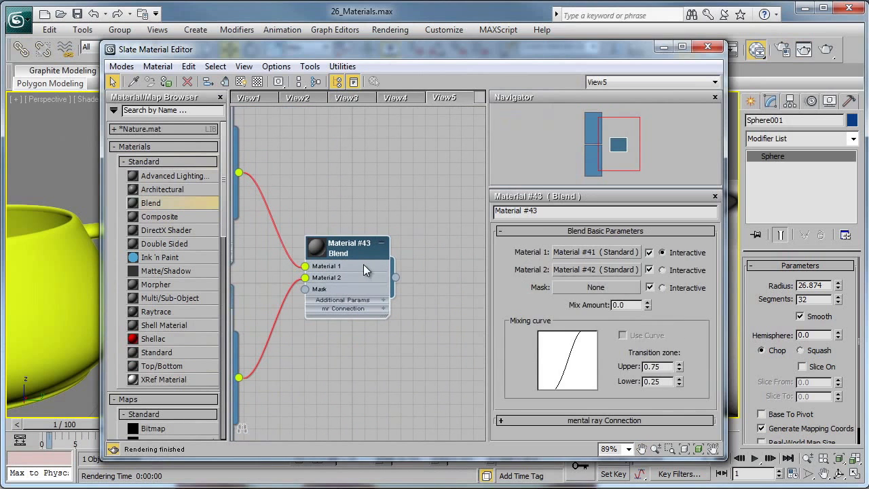
click(602, 252)
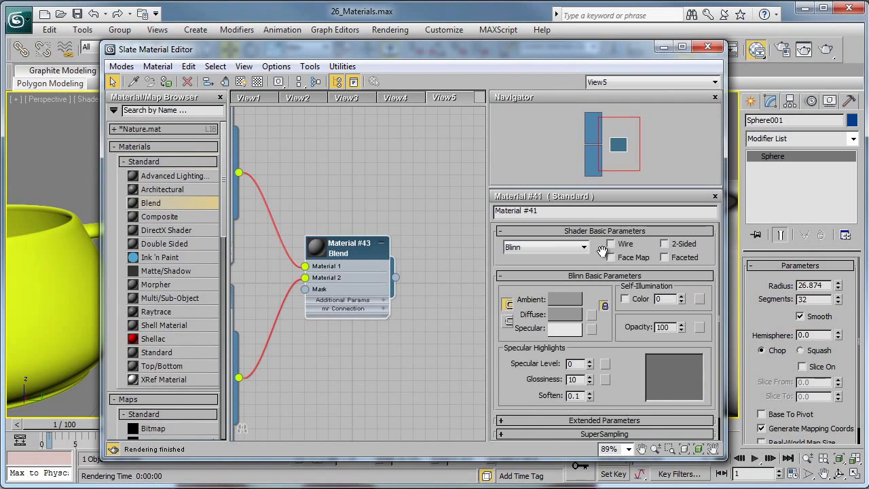
click(592, 316)
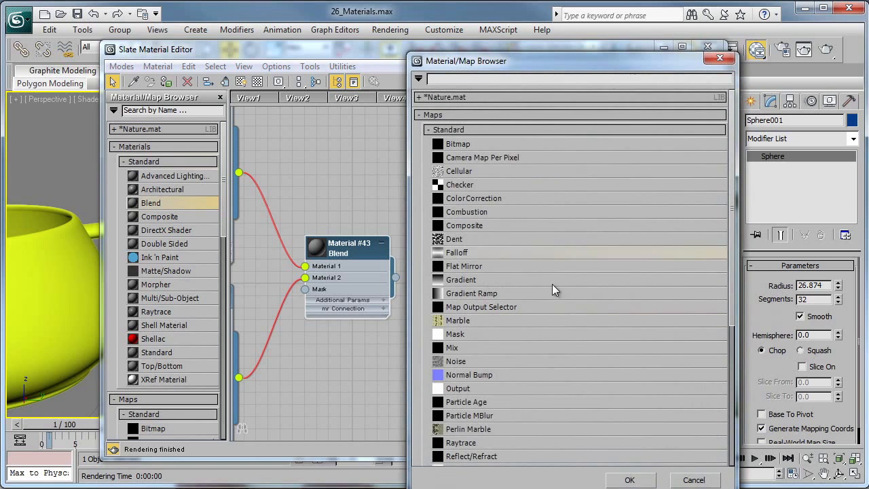
drag(528, 74, 504, 46)
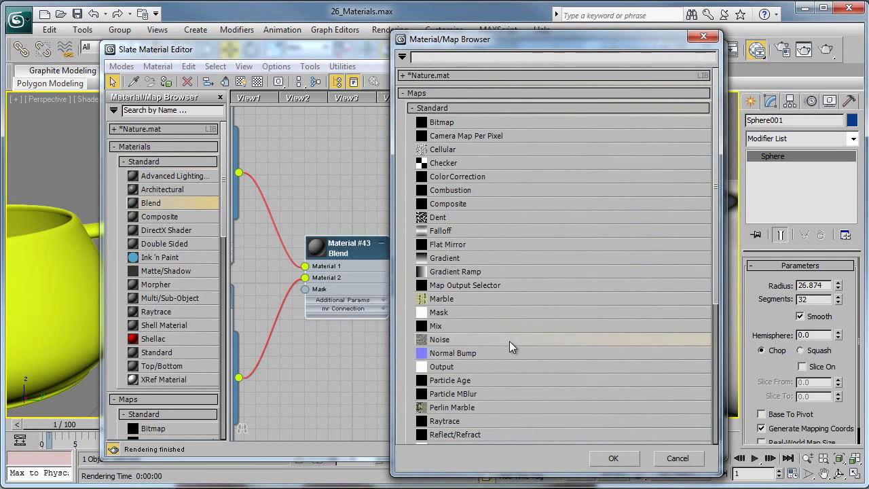
scroll(509, 341, down, 2)
scroll(512, 347, down, 3)
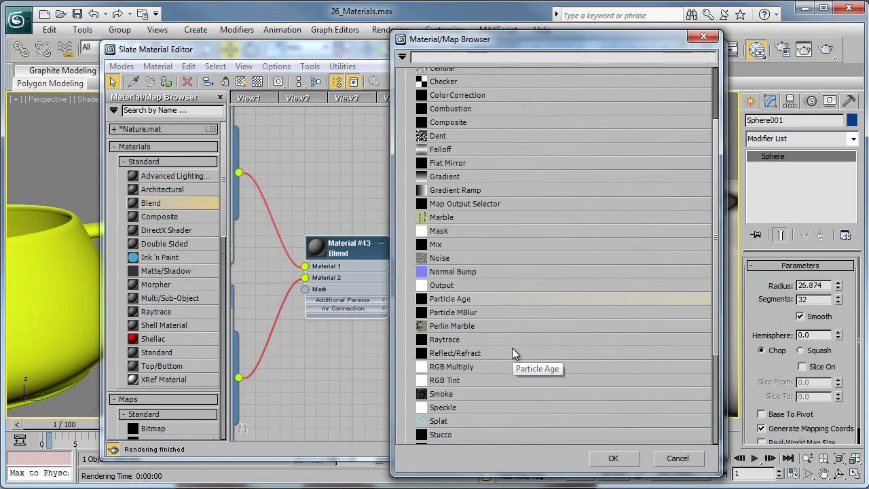
scroll(472, 385, up, 2)
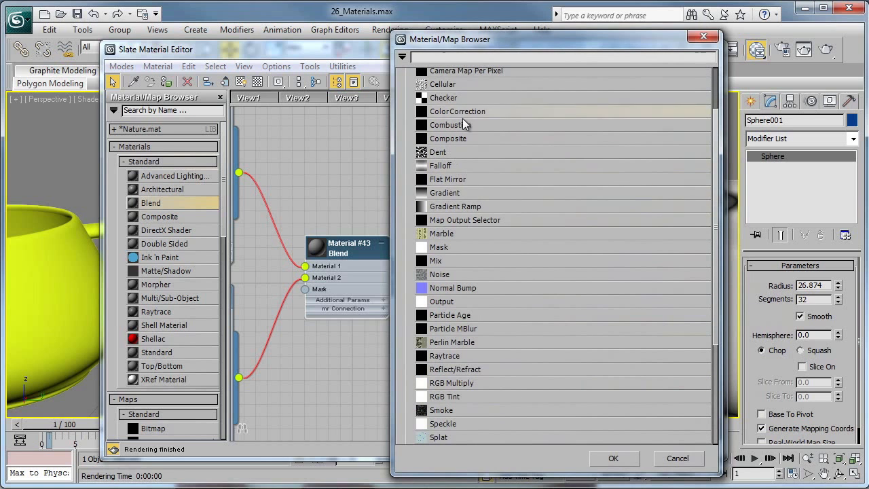
double_click(458, 83)
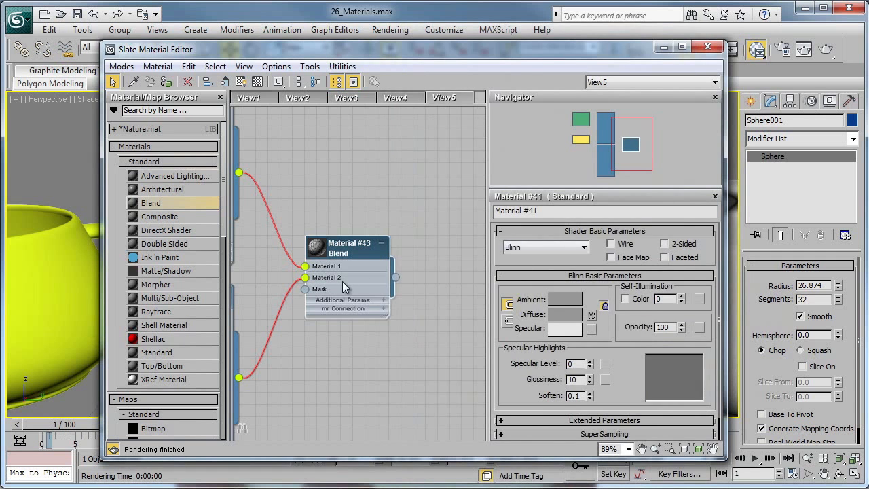
- Assign a Perlin Marble map to the diffuse colour of the Blend material's second sub-material
double_click(342, 278)
click(615, 270)
click(592, 322)
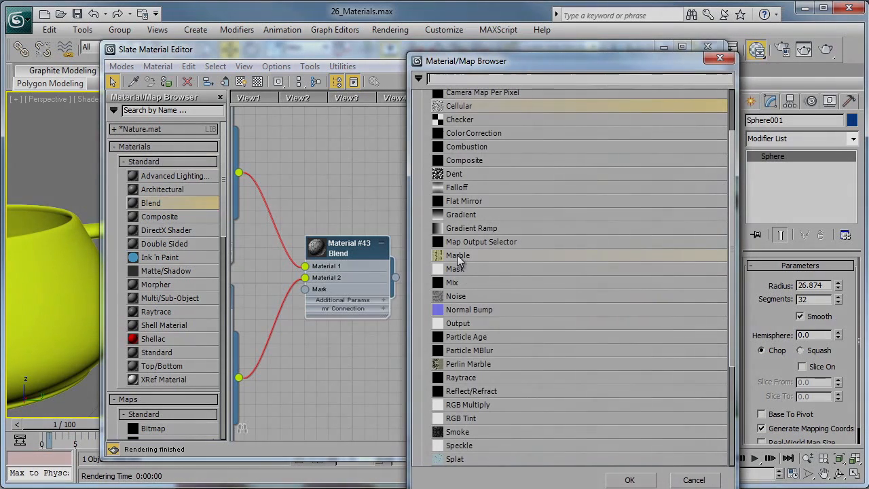
double_click(462, 365)
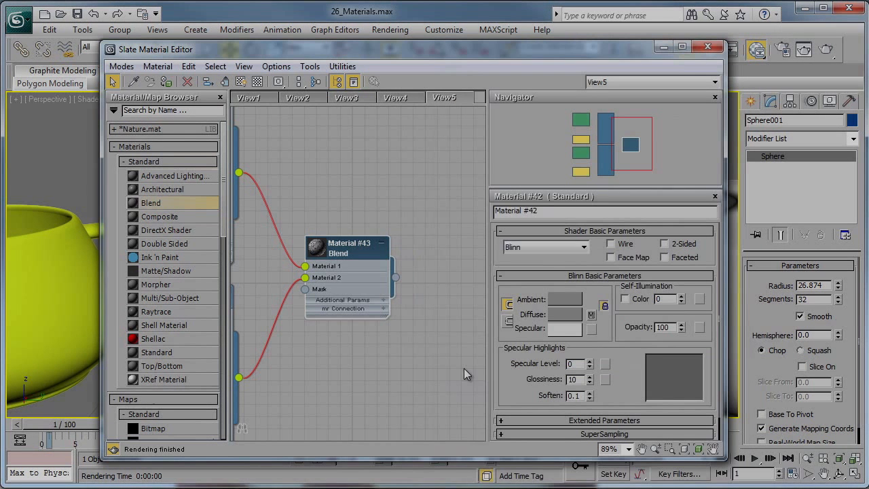
- Assign the Blend material to the lidded teapot next to the sphere and render the perspective view
double_click(342, 253)
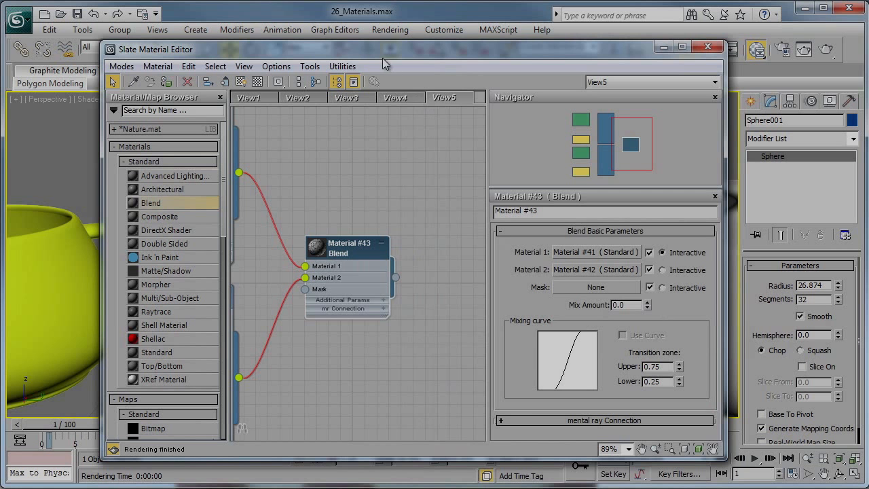
drag(384, 59, 388, 309)
middle_drag(452, 226, 359, 220)
click(416, 224)
drag(459, 305, 506, 52)
click(223, 79)
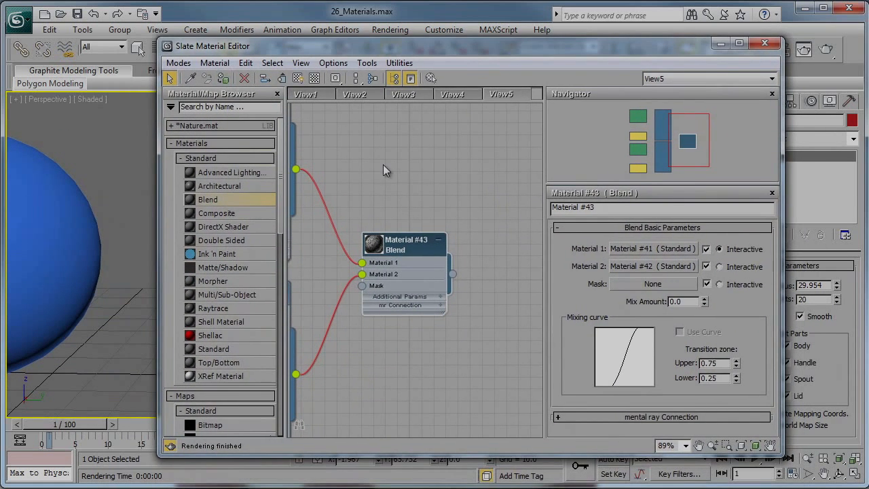
drag(696, 46, 677, 64)
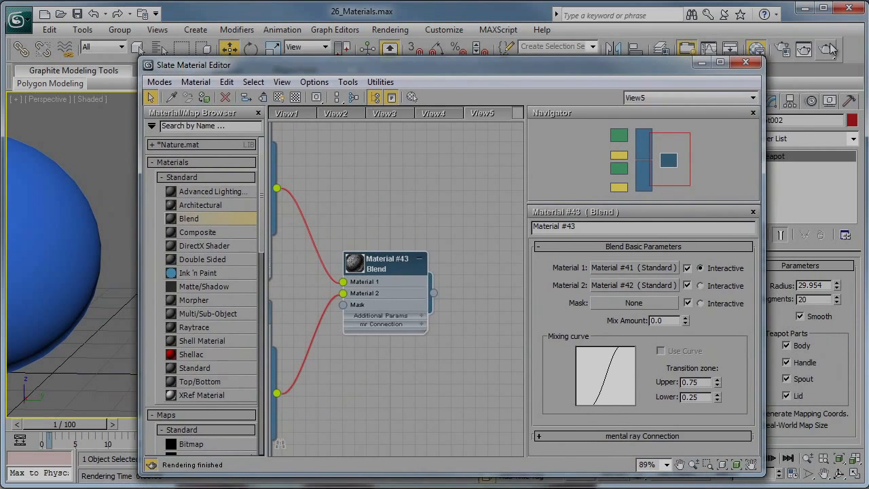
click(825, 50)
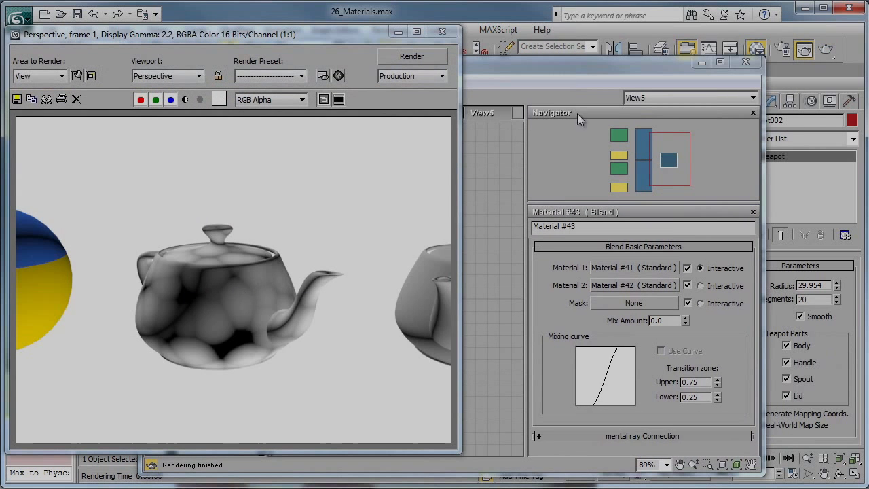
- Set the Blend material's mix amount to 36.4 and render the perspective view
click(571, 64)
drag(570, 63, 582, 54)
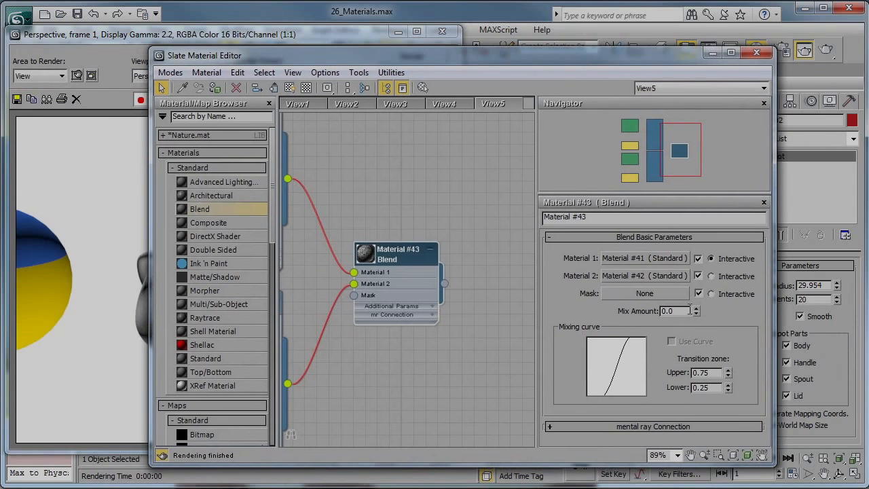
drag(695, 319, 710, 59)
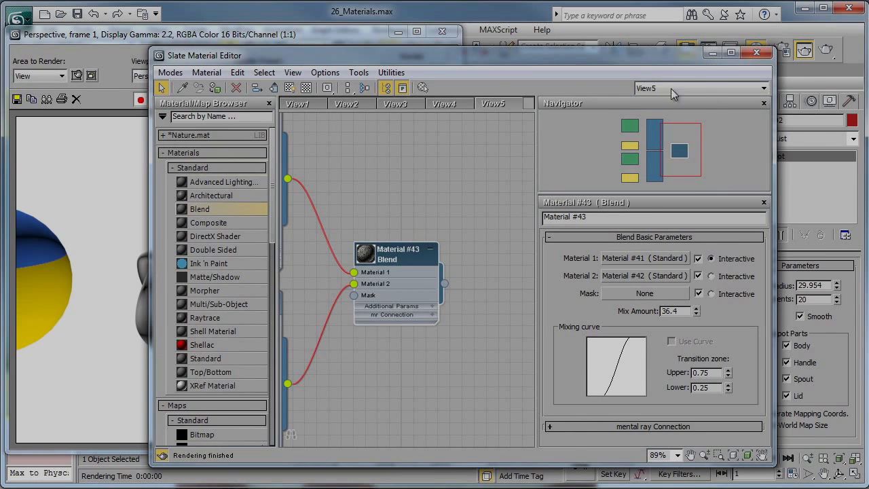
click(408, 40)
click(398, 56)
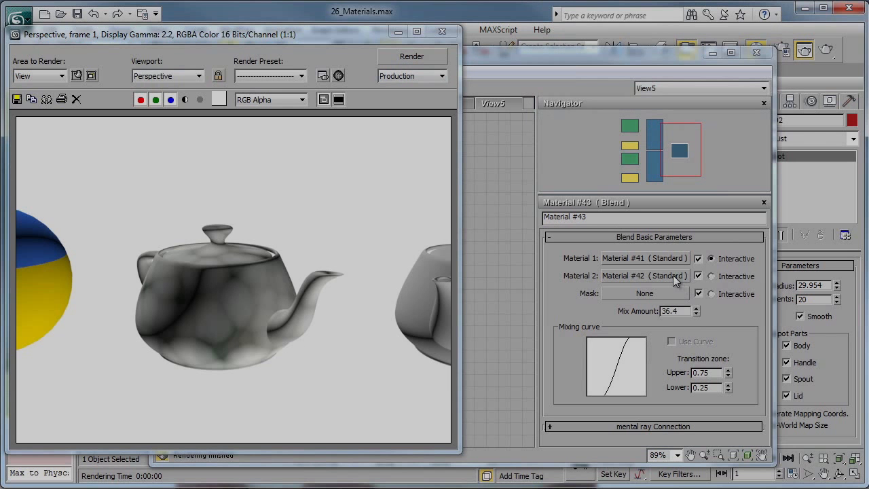
- Raise the Blend material's mix amount to 69.1 and render the teapot again
drag(696, 311, 699, 127)
click(271, 32)
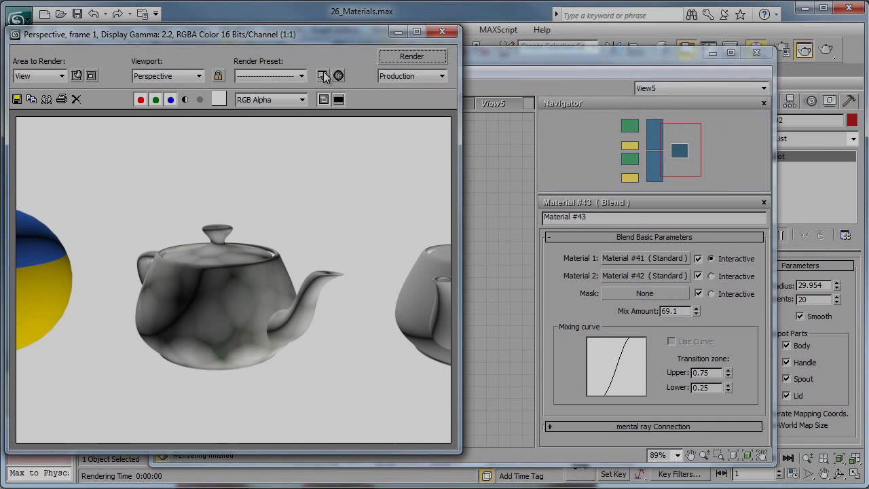
click(412, 56)
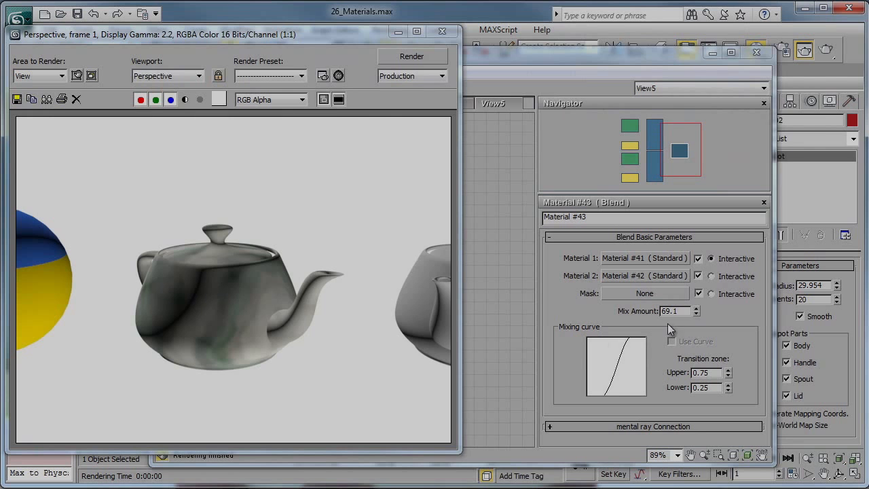
- Set the Blend material's mix amount to 67.8 and close the rendered frame
drag(696, 310, 644, 327)
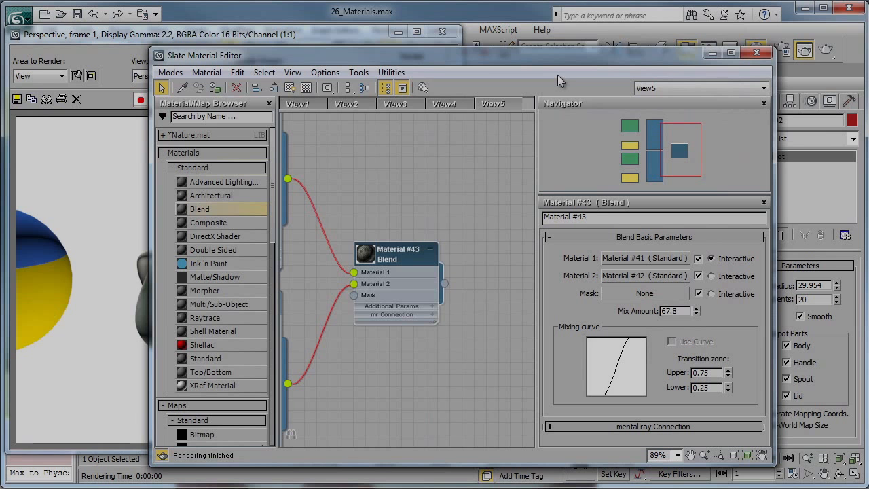
click(442, 31)
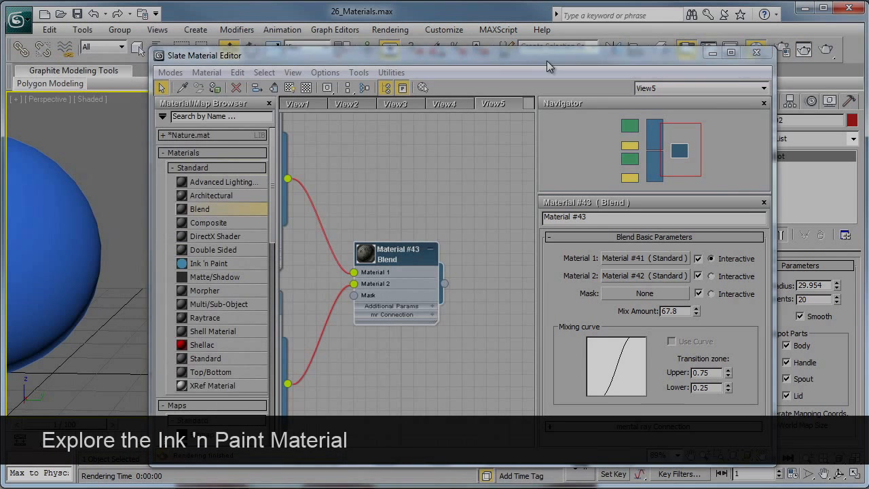
- Create a new empty node view named View6 in the material editor
drag(686, 57, 678, 57)
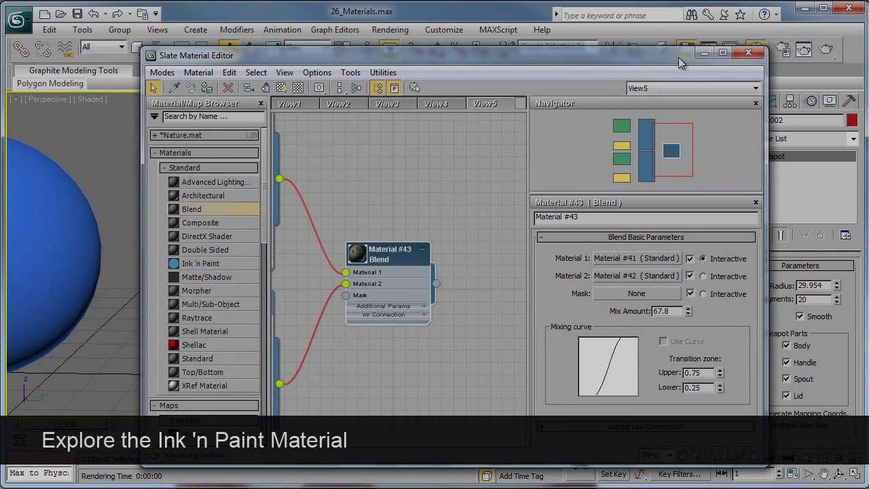
right_click(520, 110)
click(556, 111)
click(558, 130)
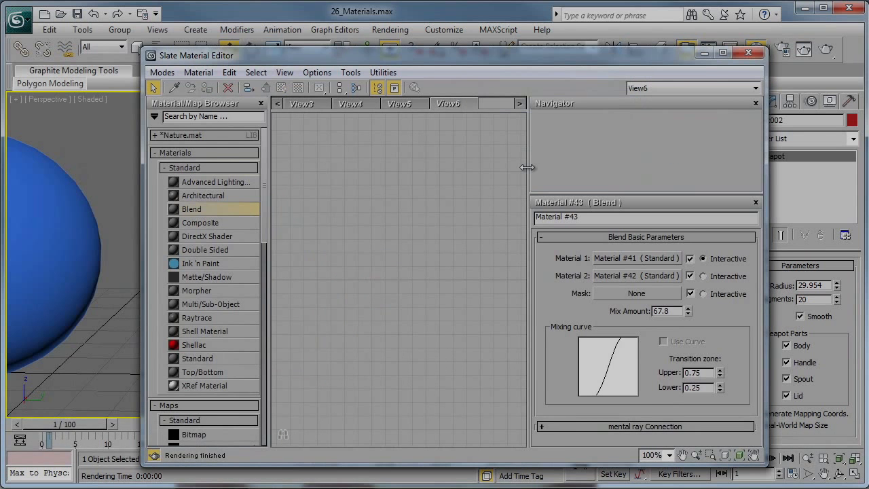
- Add an Ink 'n Paint material to the empty view and assign it to the grey teapot next to the box
click(705, 55)
middle_drag(519, 211, 308, 209)
middle_drag(468, 210, 343, 208)
click(388, 255)
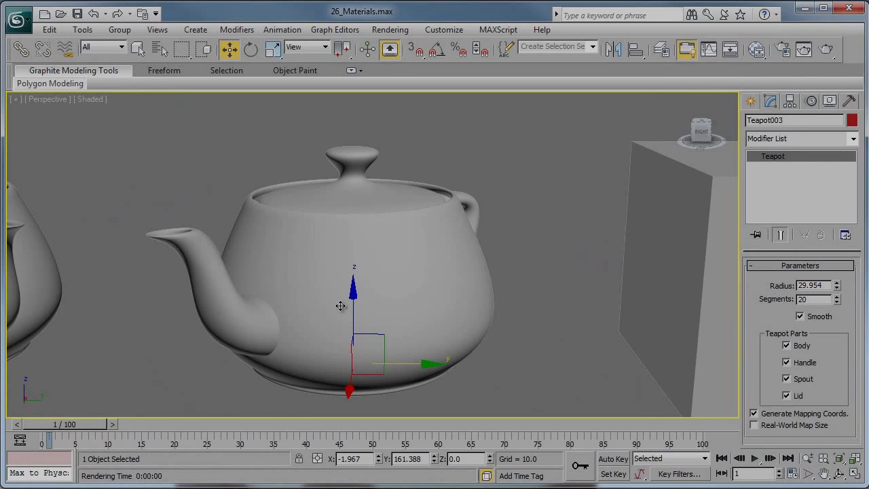
key(m)
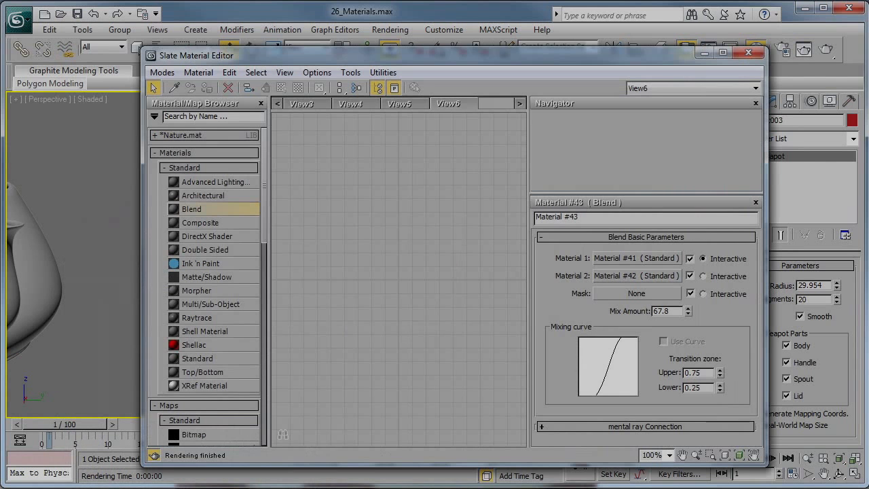
double_click(201, 263)
drag(303, 60, 397, 58)
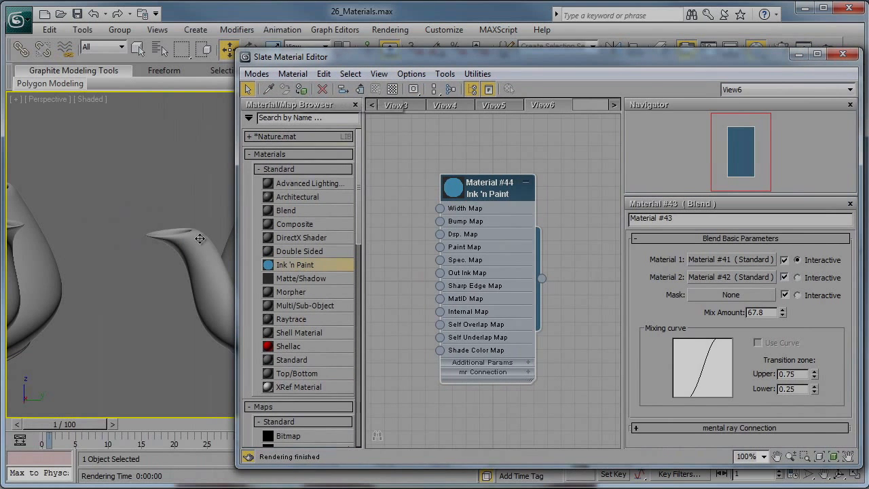
click(301, 88)
- Render the teapot with the Ink 'n Paint paint levels set to 3, and again with the highlight enabled
double_click(494, 188)
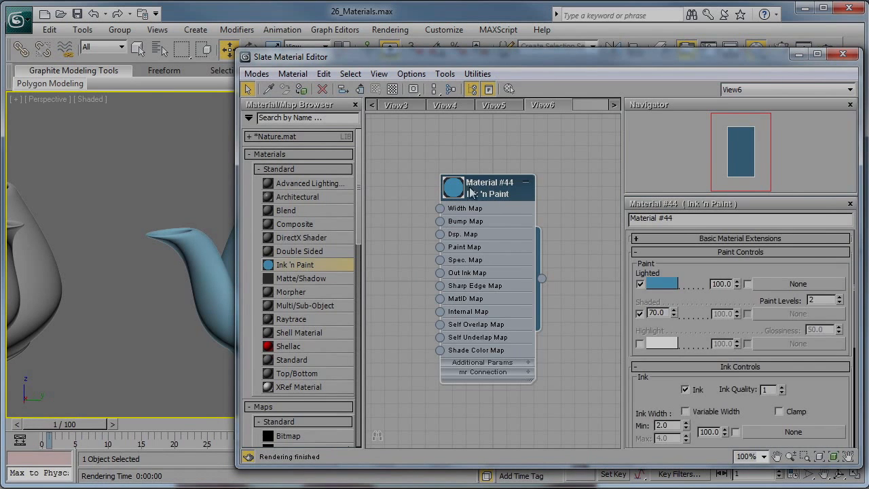
drag(548, 60, 461, 47)
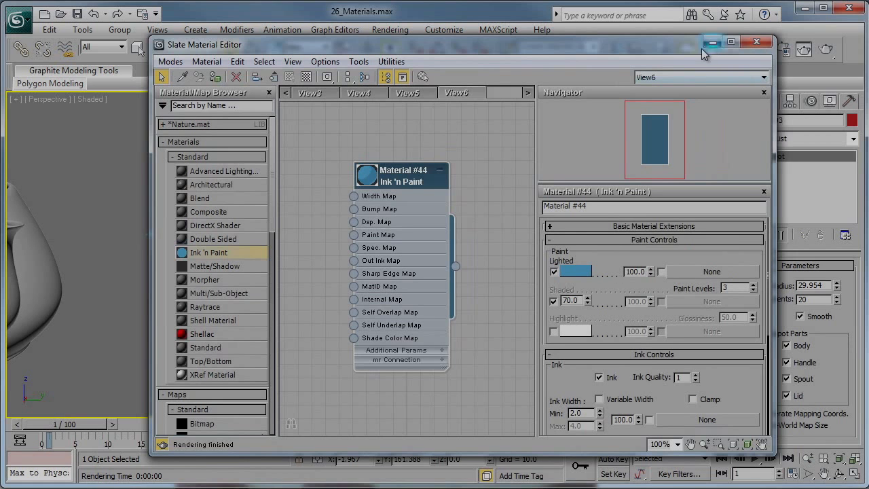
drag(695, 46, 640, 45)
click(826, 50)
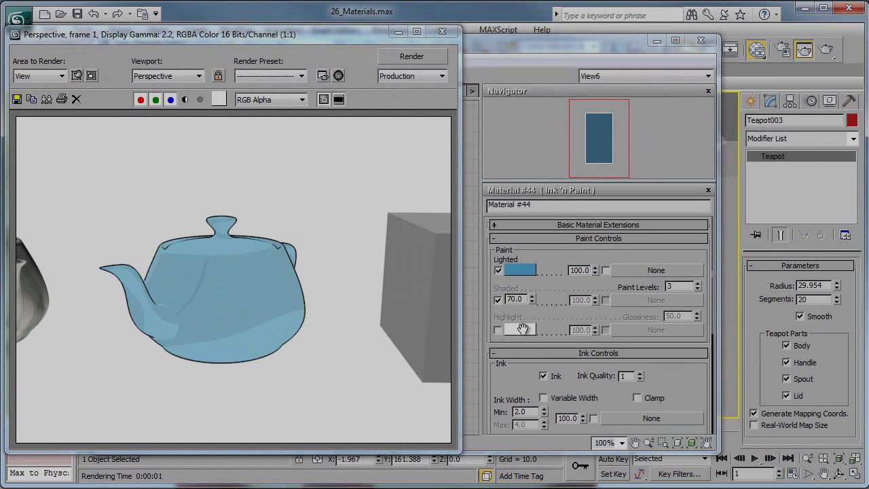
click(497, 330)
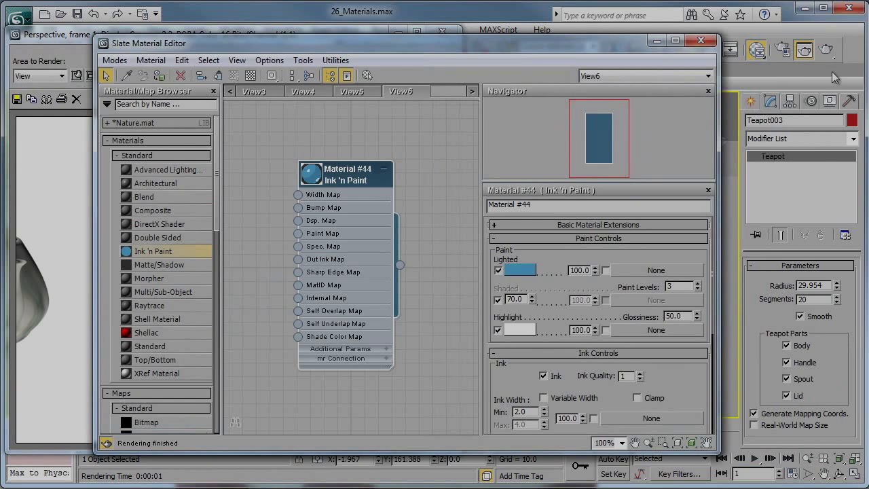
click(826, 50)
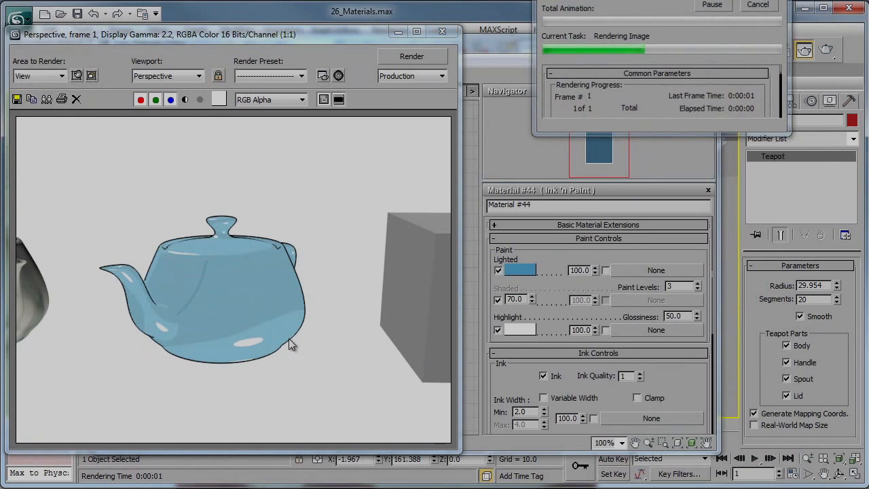
- Switch the Ink 'n Paint shaded areas from a percentage to an orange colour and render the teapot
click(497, 300)
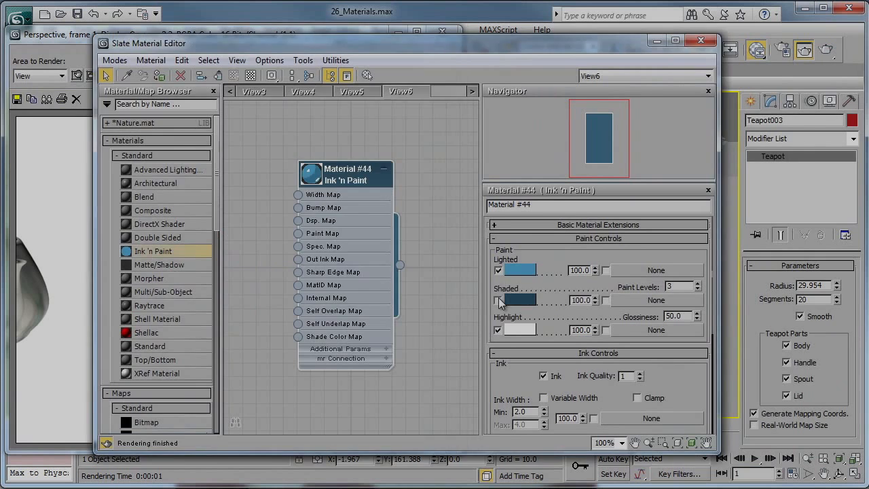
click(520, 299)
drag(297, 197, 279, 173)
click(497, 285)
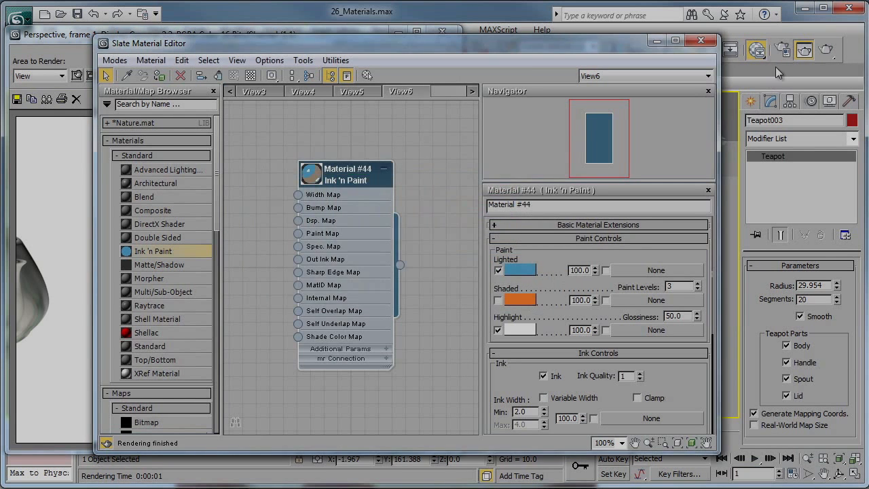
click(827, 51)
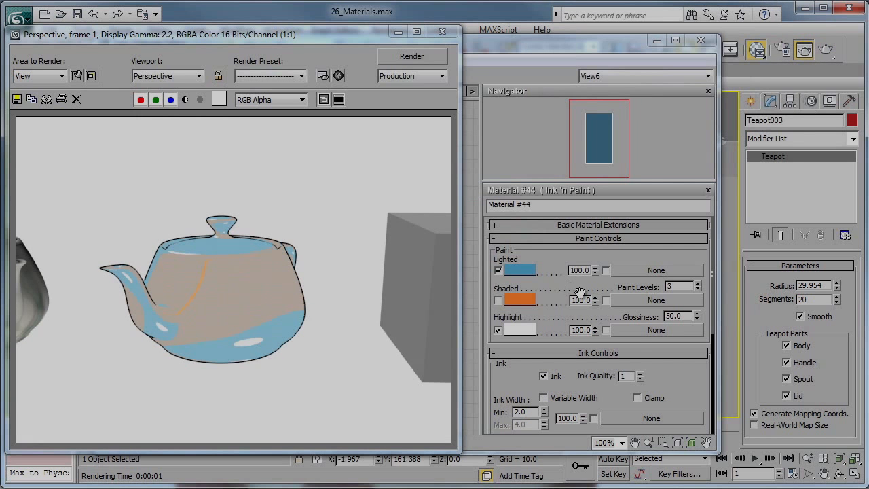
- Set the Ink 'n Paint ink quality to 2, render the teapot and close the rendered frame
drag(638, 391, 639, 318)
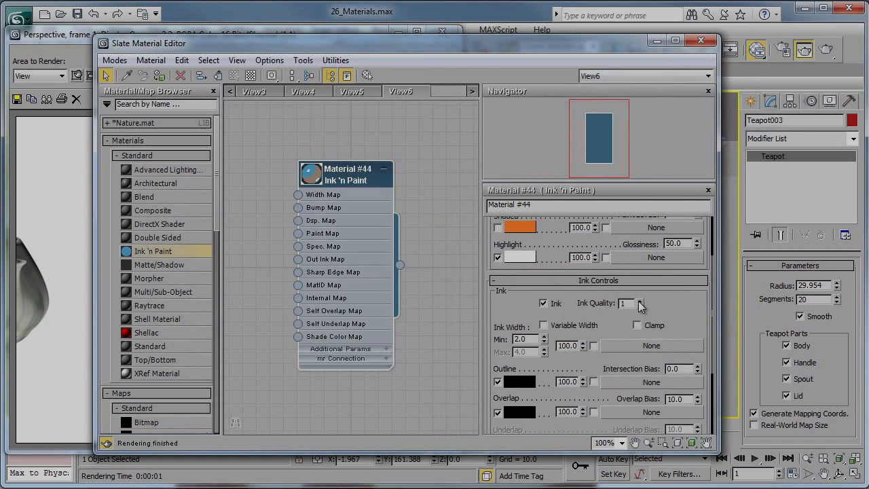
click(826, 50)
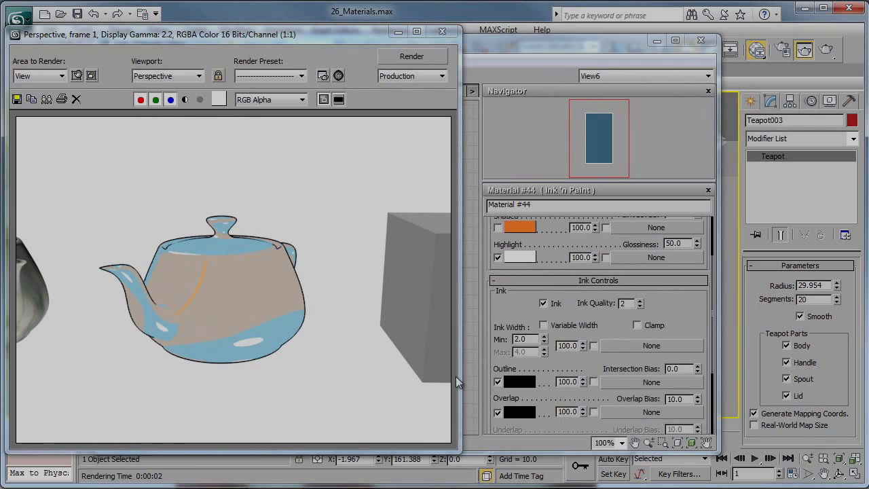
click(442, 31)
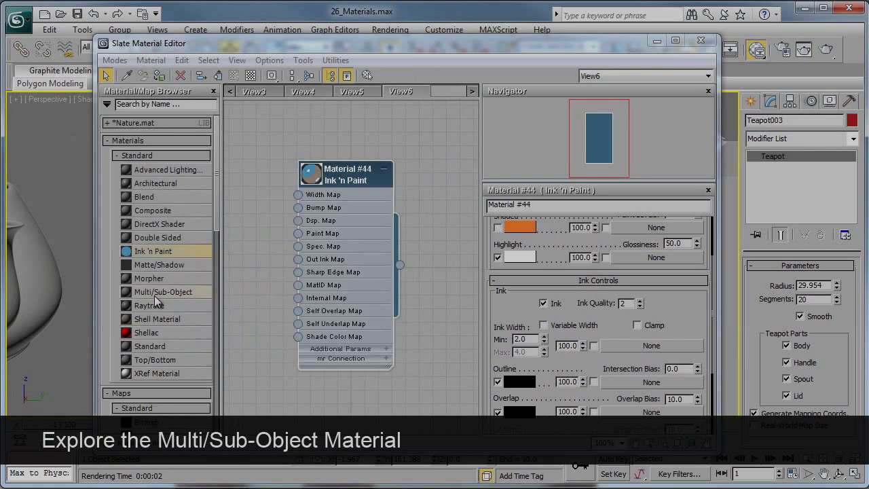
- Create a node view named View7, add a Multi/Sub-Object material to it and show the material's parameters
right_click(447, 90)
click(475, 97)
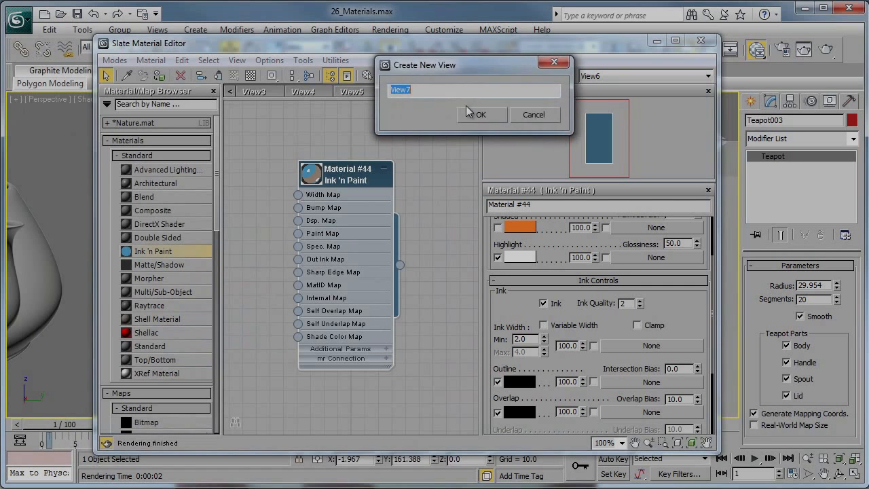
click(468, 110)
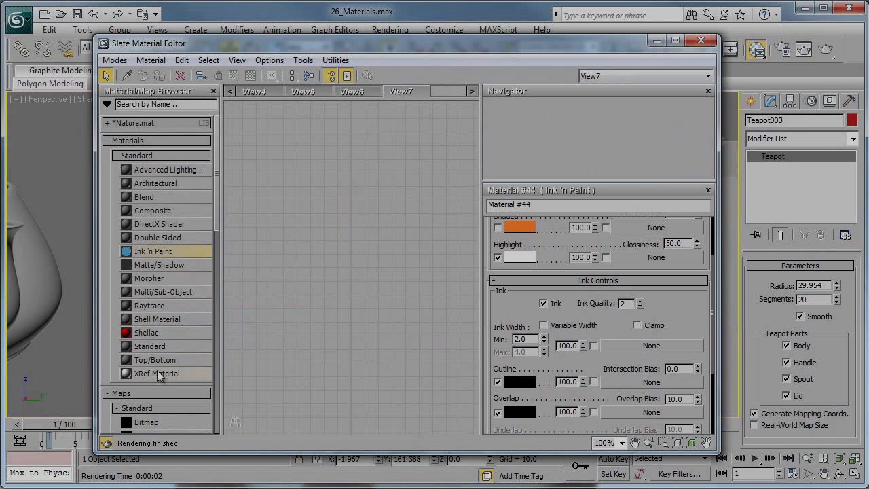
double_click(159, 292)
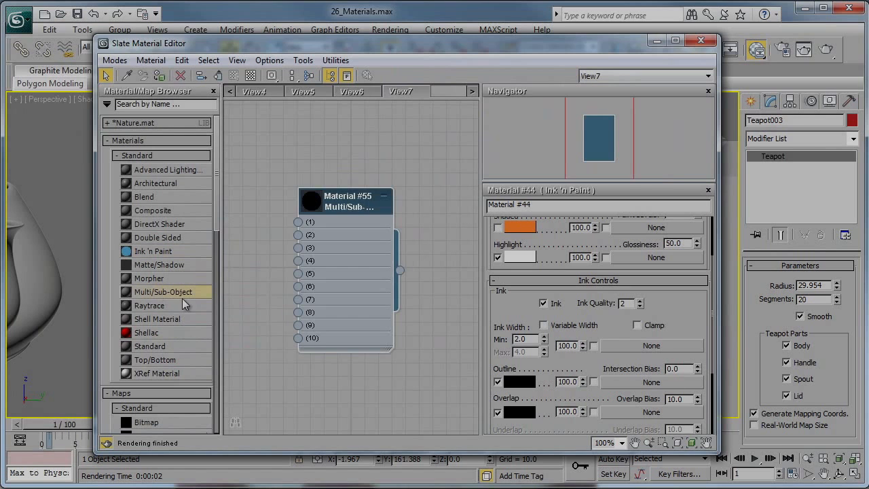
double_click(328, 207)
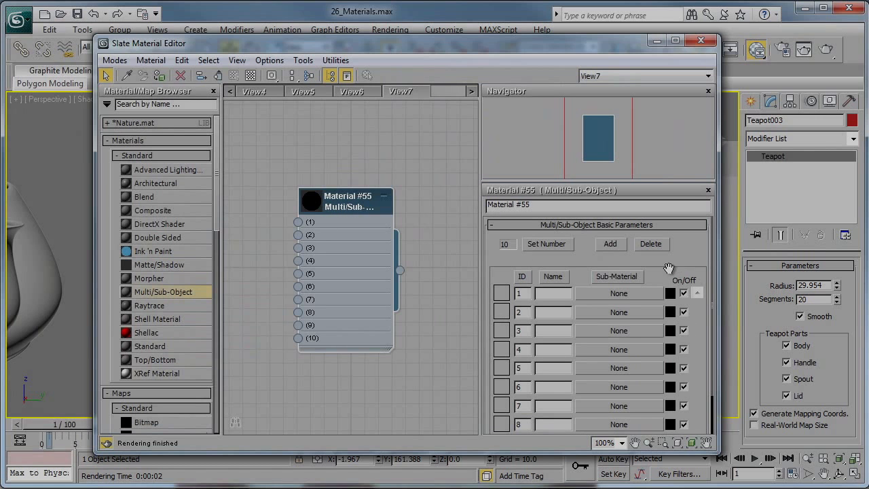
- Set the Multi/Sub-Object material's number of materials to 6
click(536, 244)
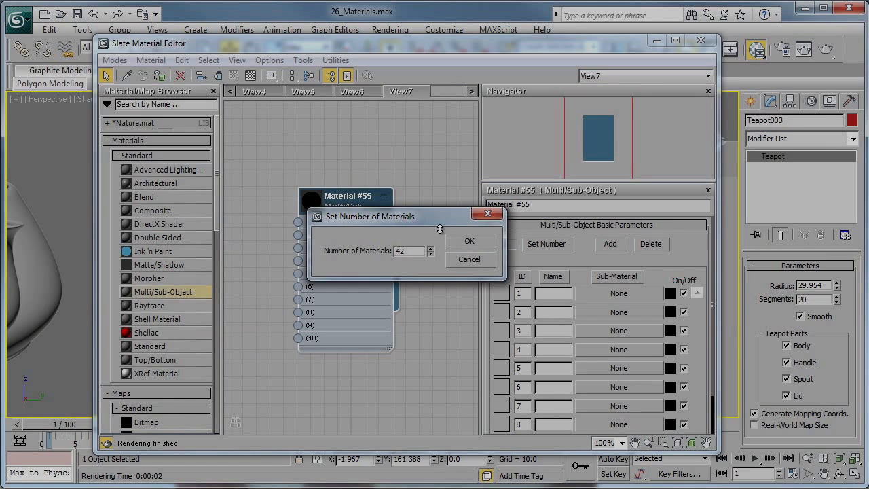
drag(440, 229, 431, 243)
drag(419, 101, 432, 251)
click(469, 242)
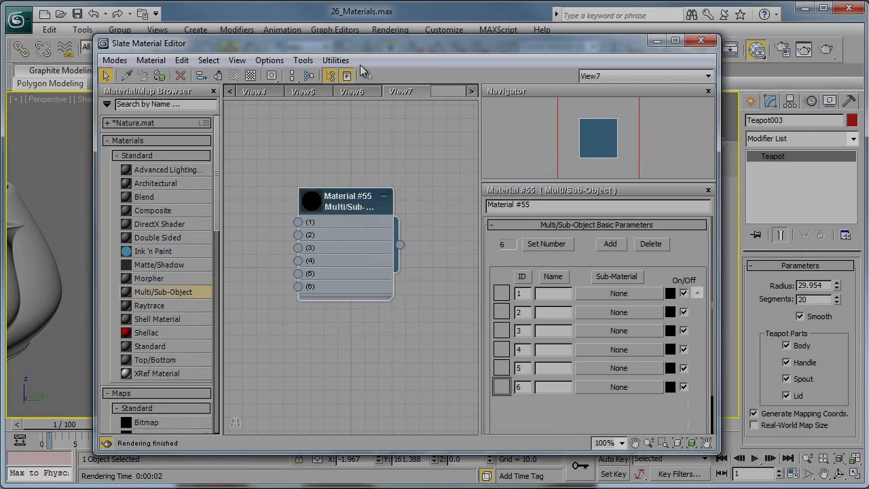
- Select the box beside the teapots and assign the Multi/Sub-Object material to it
drag(407, 48, 518, 68)
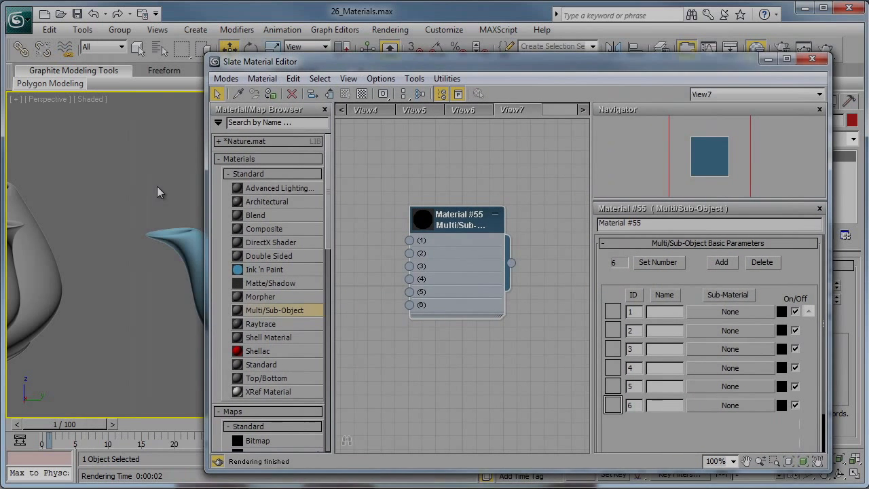
mouse_move(158, 197)
middle_down()
mouse_move(158, 215)
mouse_move(38, 215)
middle_up()
middle_drag(187, 219, 51, 236)
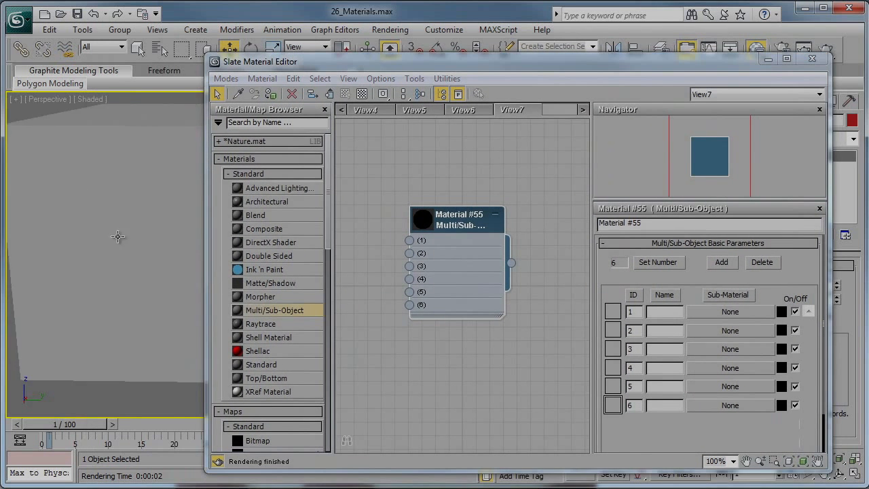
key(z)
middle_drag(190, 247, 101, 241)
click(101, 240)
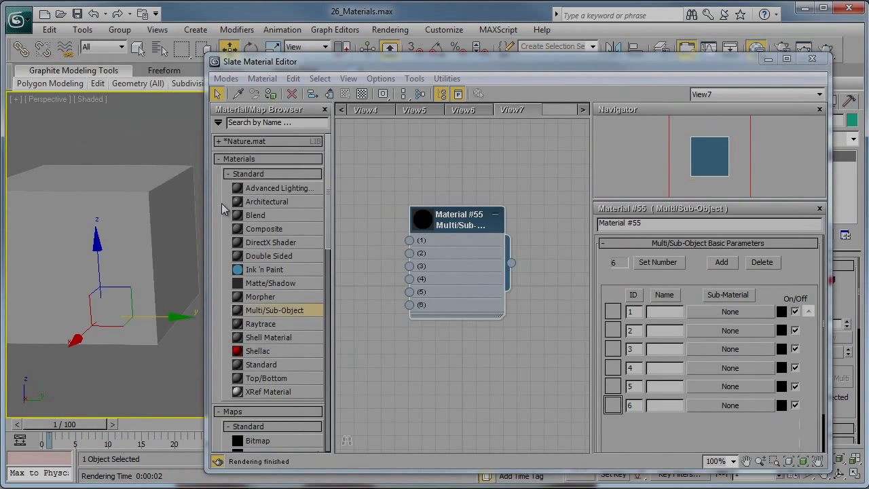
click(270, 94)
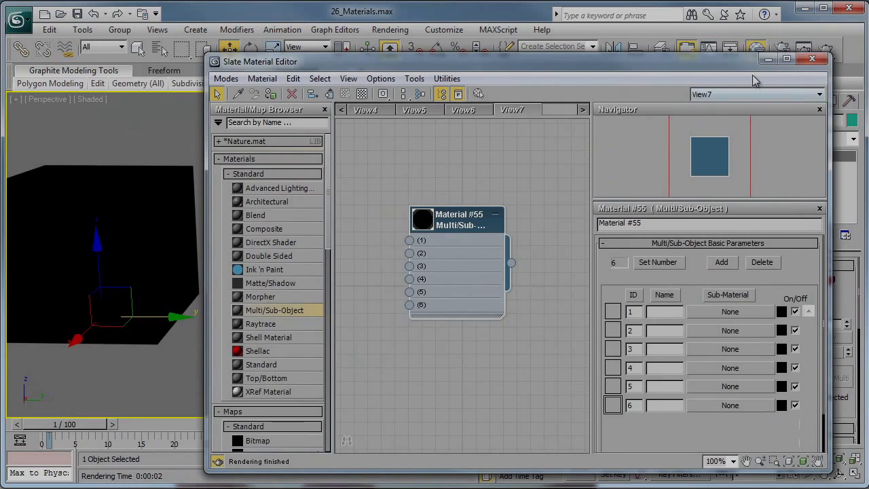
- Minimise the material editor and check the box's conversion options and its modifier stack
click(768, 59)
right_click(135, 185)
mouse_move(196, 311)
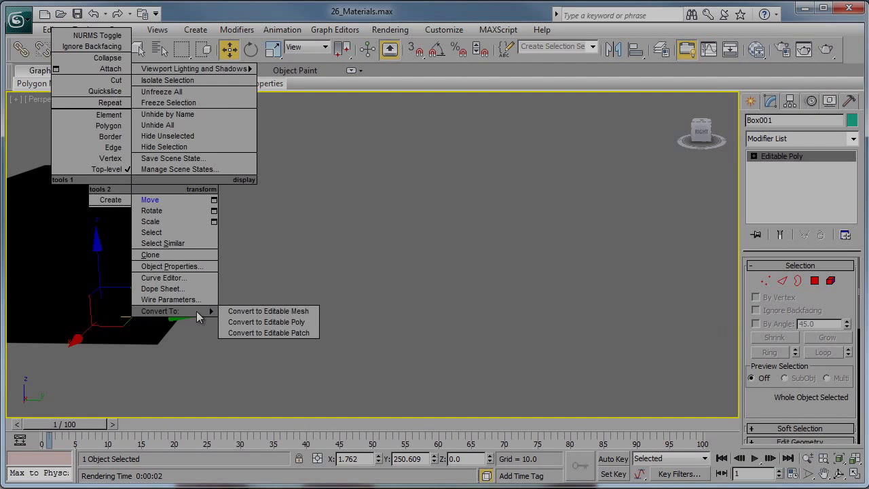
click(769, 104)
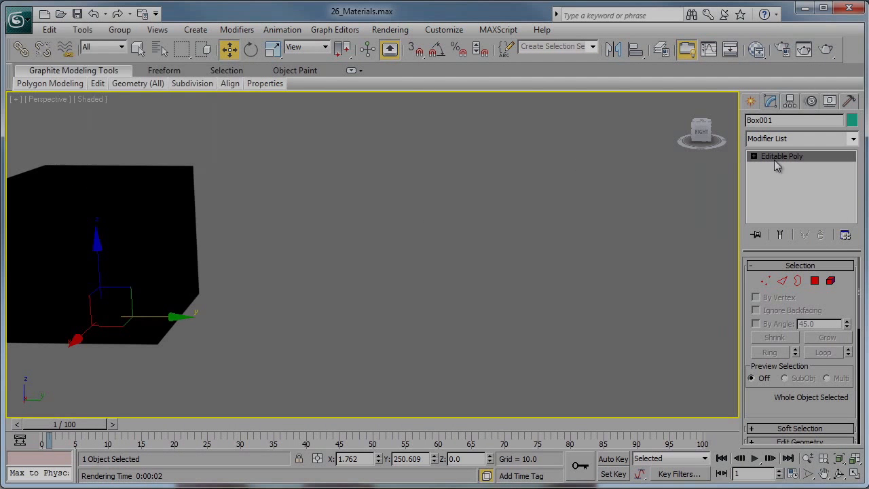
- Widen the command panel to several columns and expand the box's Selection, Soft Selection and Edit Geometry rollouts
click(787, 266)
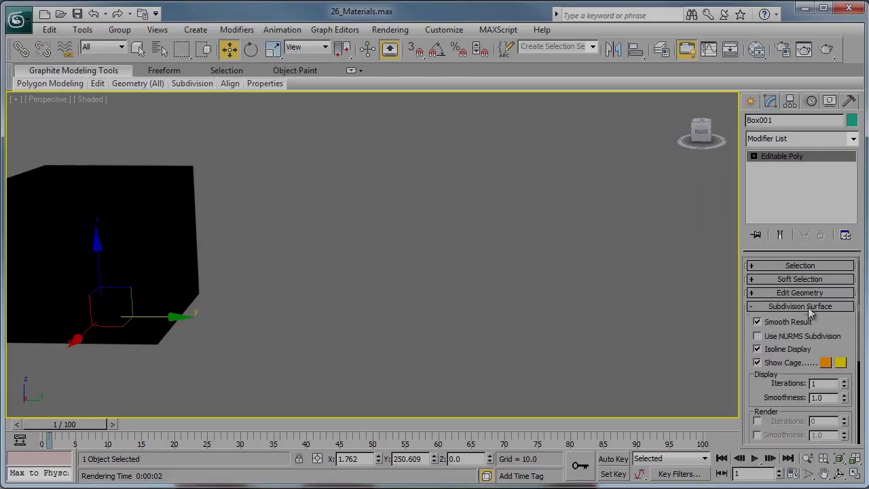
click(810, 307)
click(801, 292)
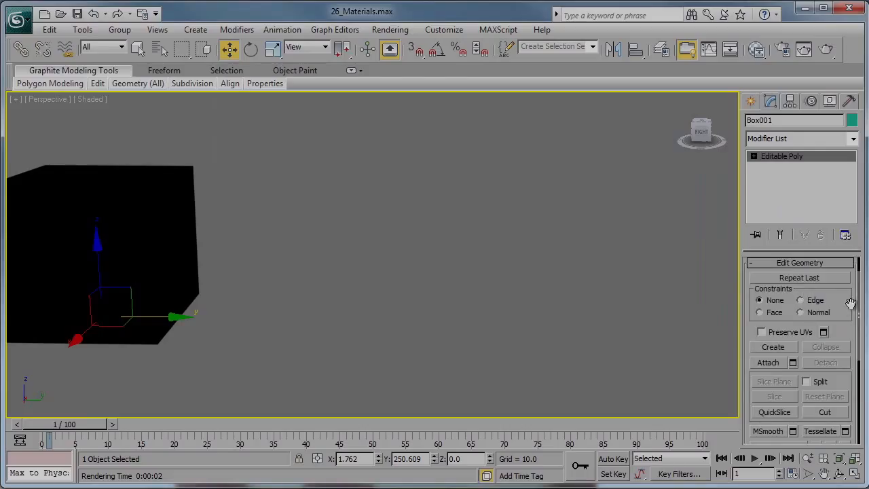
drag(739, 269, 490, 271)
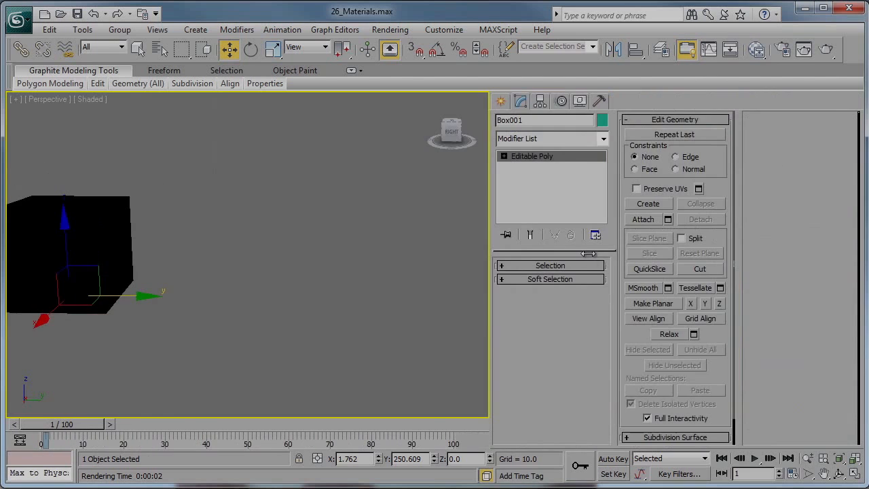
click(693, 122)
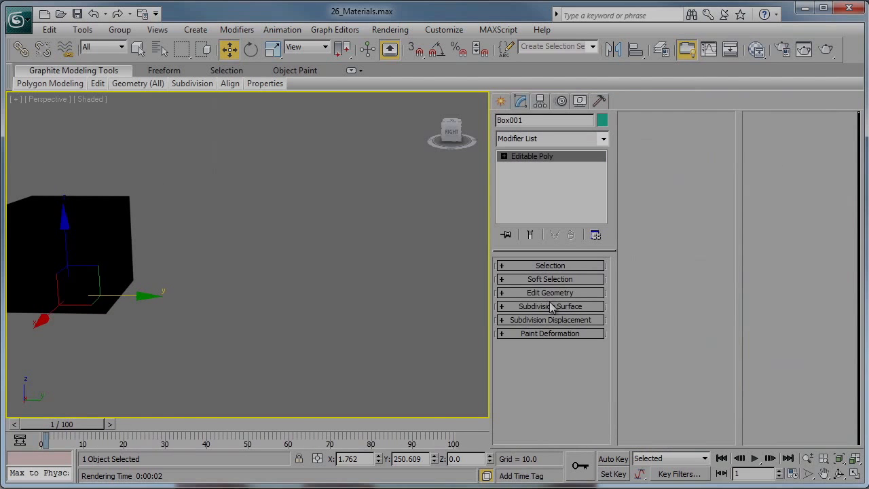
click(550, 266)
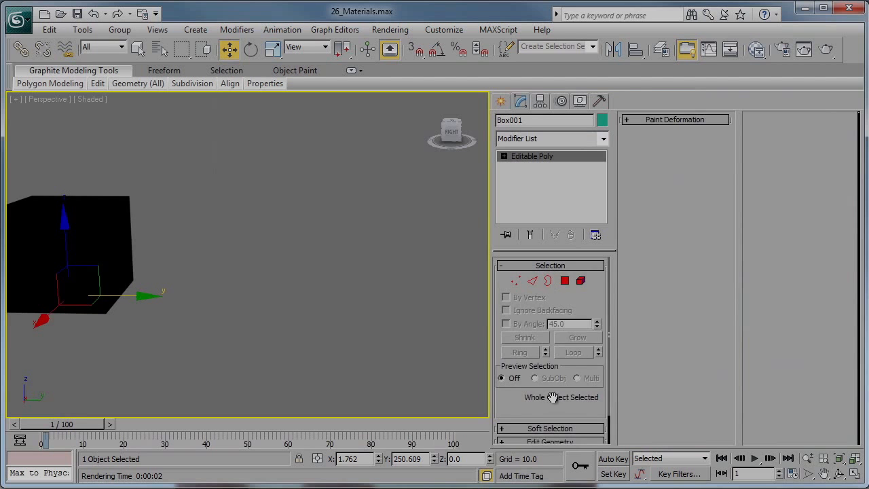
drag(552, 399, 569, 376)
click(570, 407)
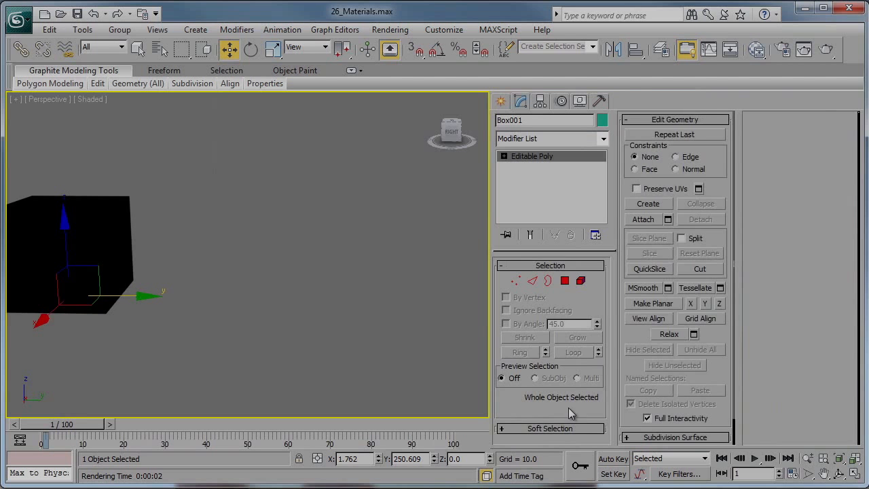
scroll(710, 397, down, 2)
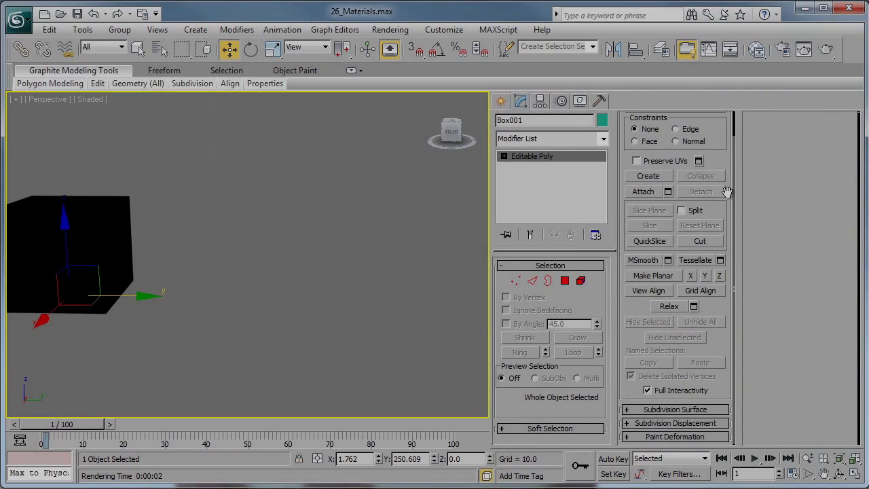
click(556, 428)
- Check the box's polygon material IDs by selecting the face with ID 2, and return to object level with the box framed
click(566, 281)
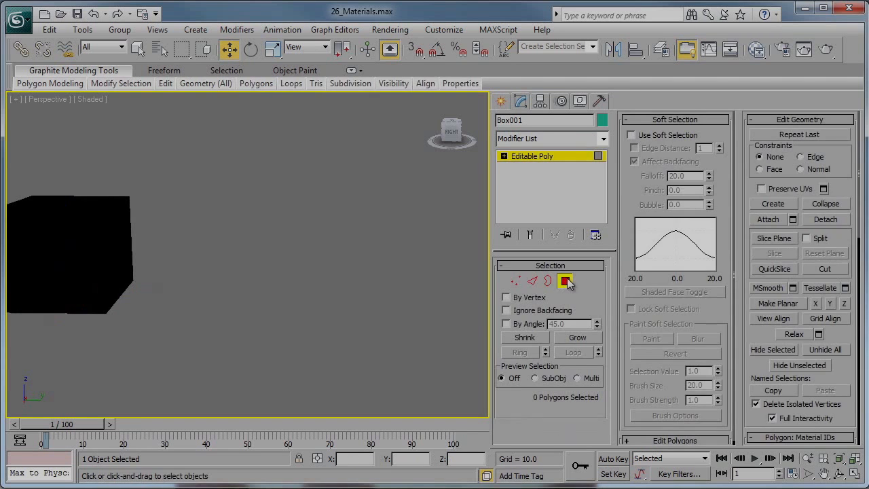
drag(752, 371, 763, 142)
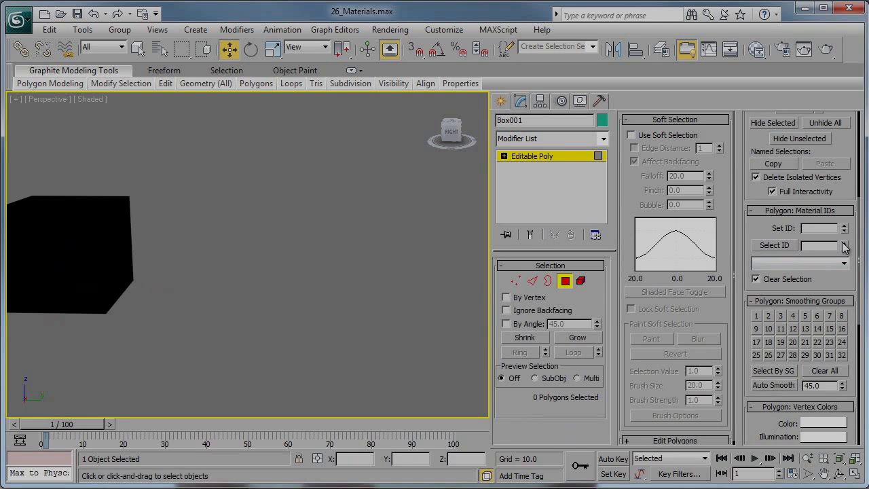
click(777, 245)
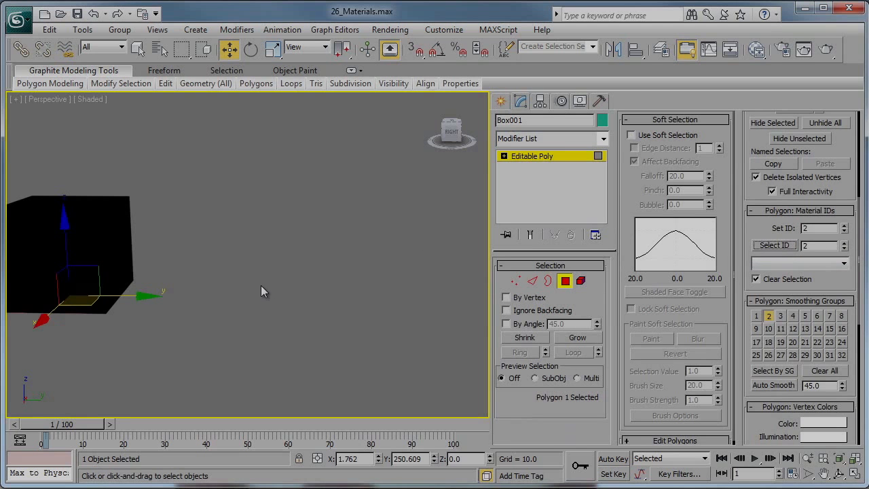
alt+middle_drag(233, 258, 207, 249)
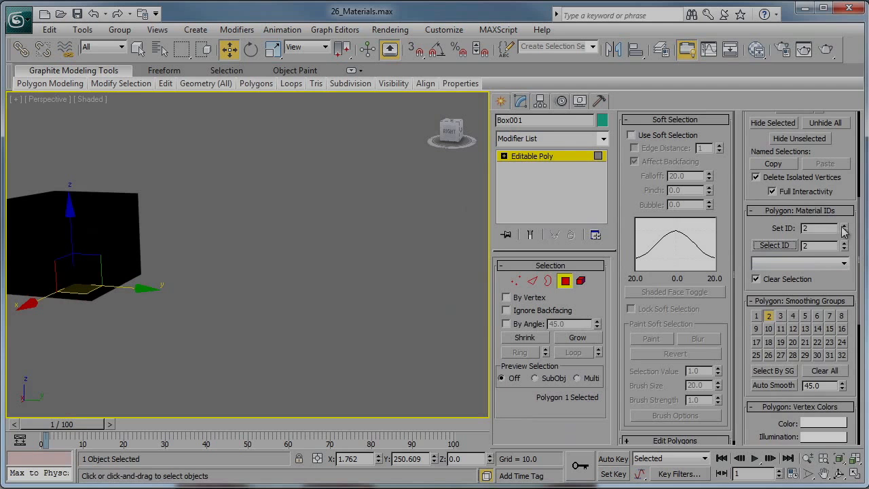
click(536, 156)
key(z)
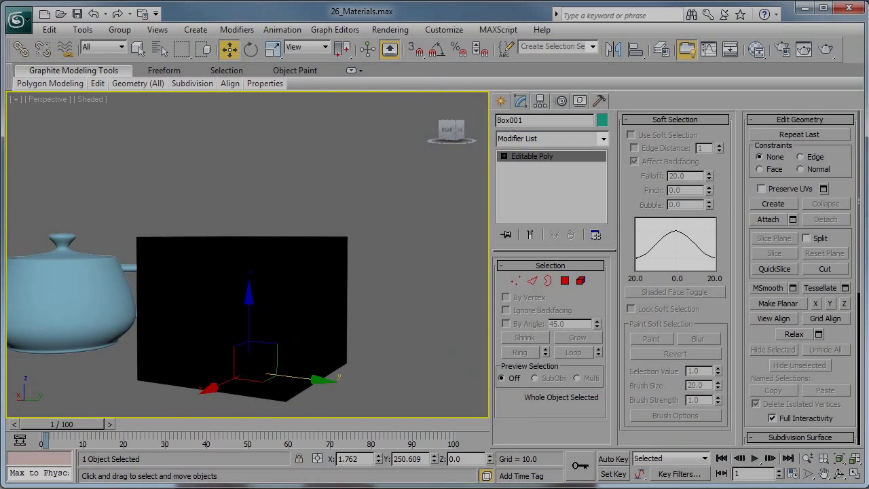
- Reopen the material editor, assign a Standard material to sub-material ID 1 and colour it red (RGB 255, 2, 14)
key(m)
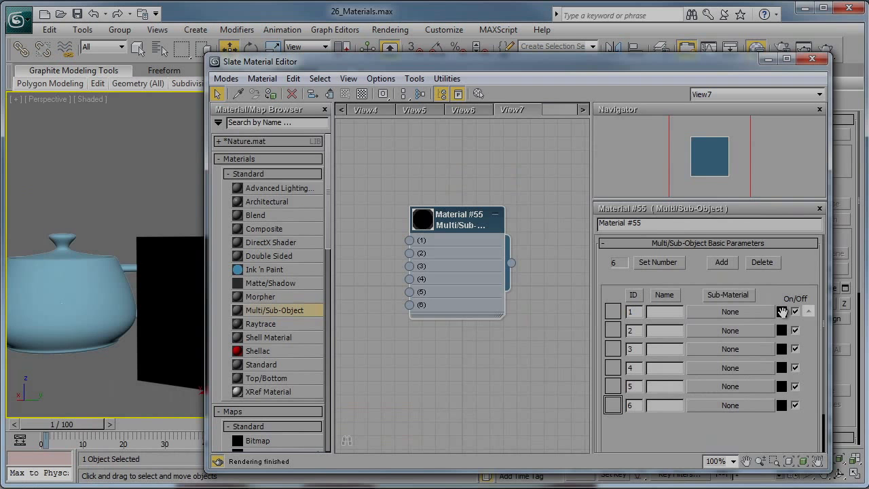
click(720, 311)
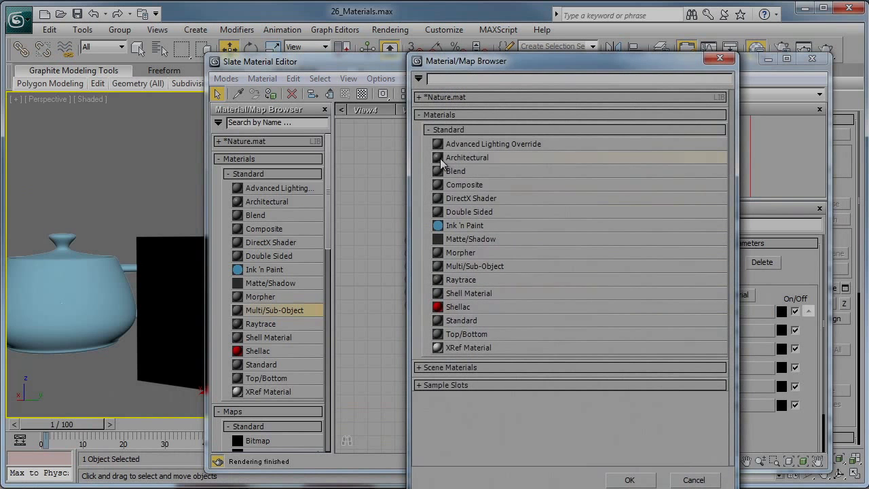
double_click(462, 320)
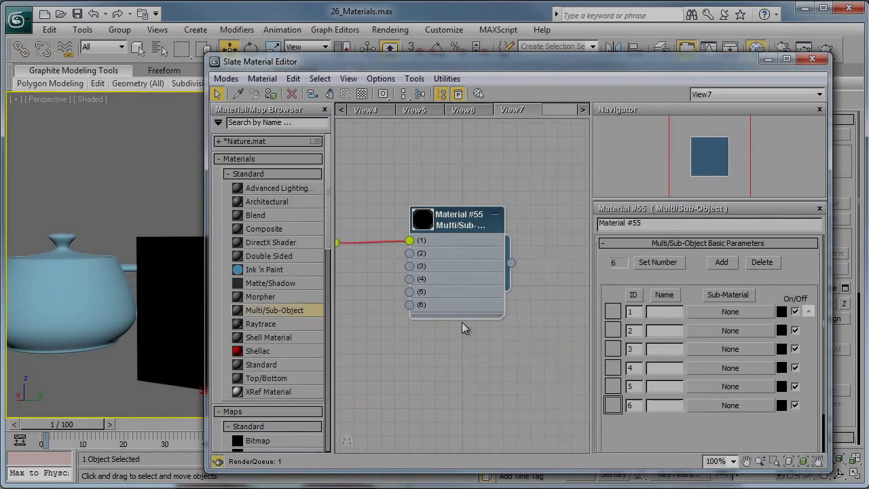
click(782, 312)
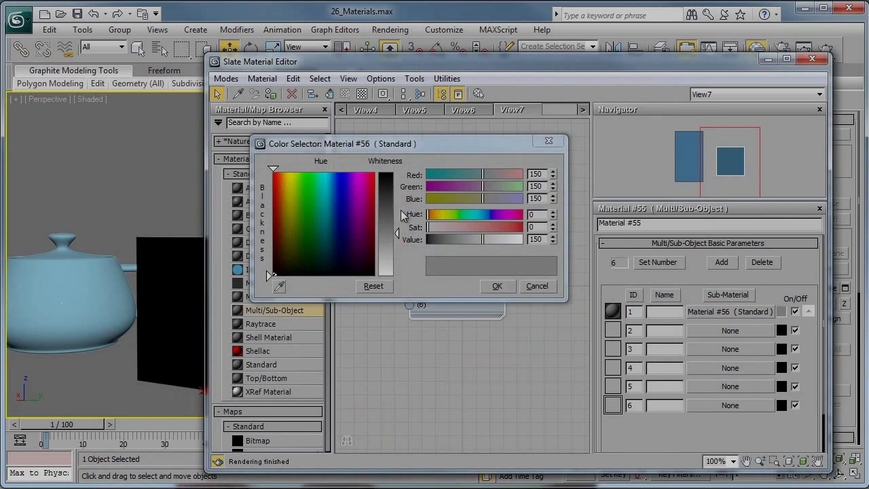
drag(363, 189, 392, 173)
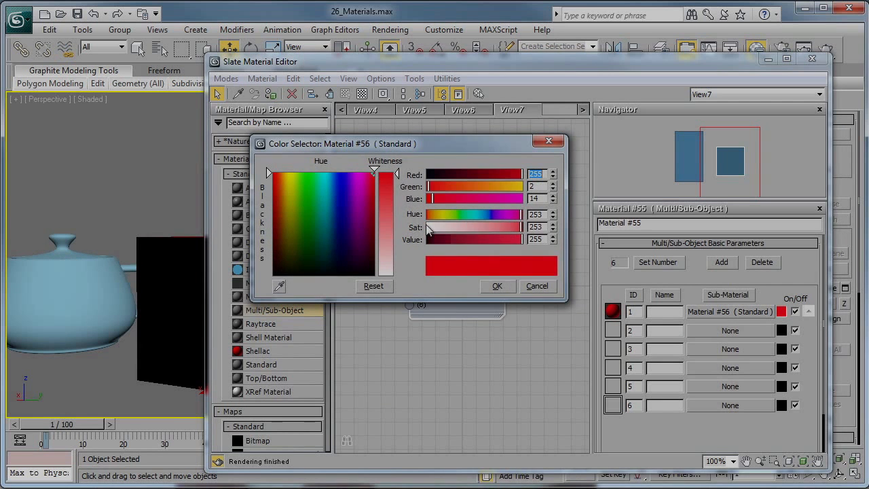
click(497, 285)
- Duplicate the red sub-material into ID 2 as a copy and colour it light green
drag(726, 312, 730, 332)
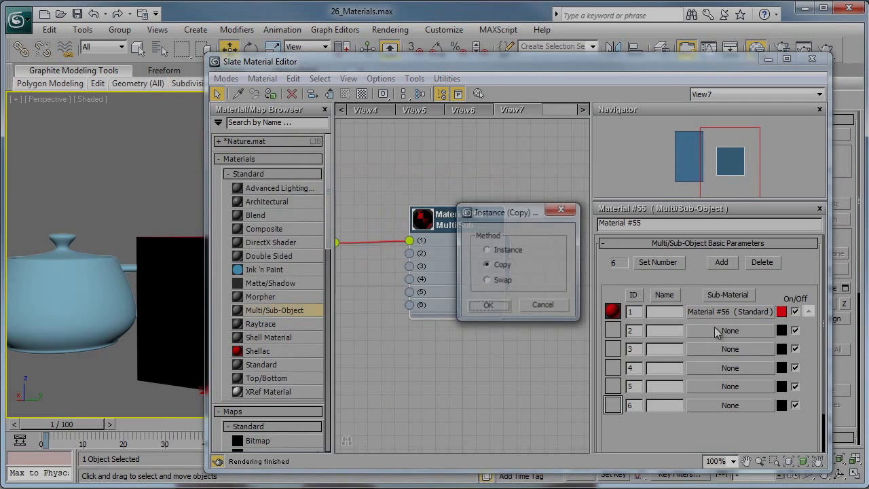
click(487, 305)
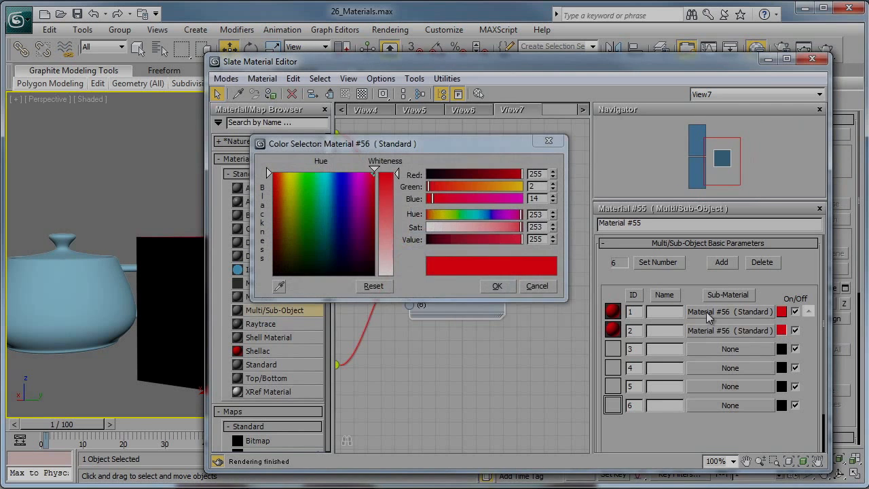
click(450, 212)
click(497, 285)
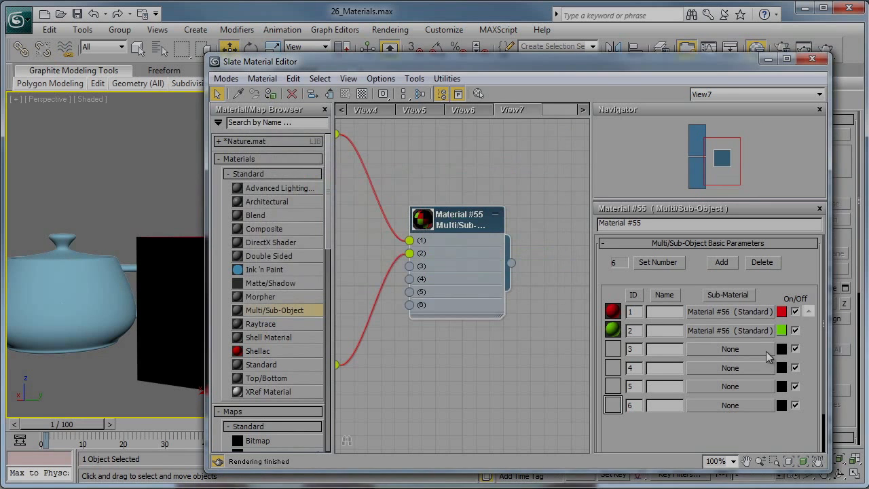
- Duplicate the green sub-material into ID 3 as a copy and colour it blue (RGB 2, 14, 248)
drag(749, 350, 747, 348)
click(496, 307)
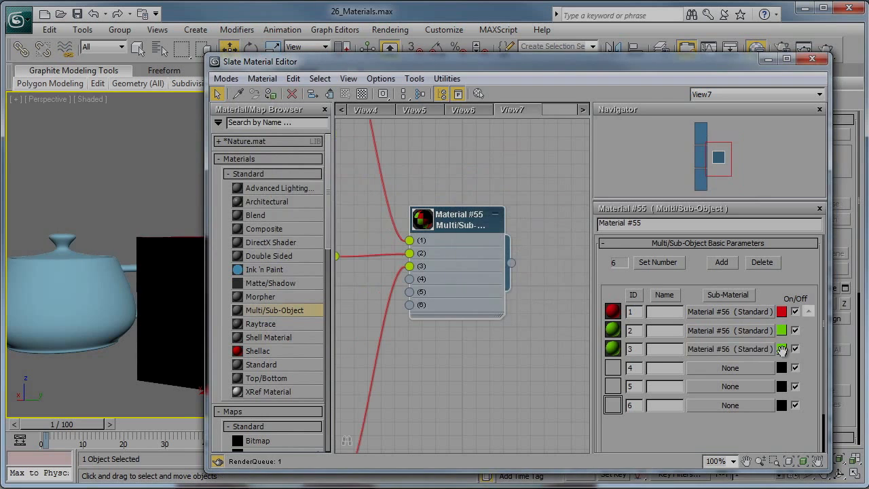
click(781, 349)
drag(306, 198, 341, 177)
click(494, 286)
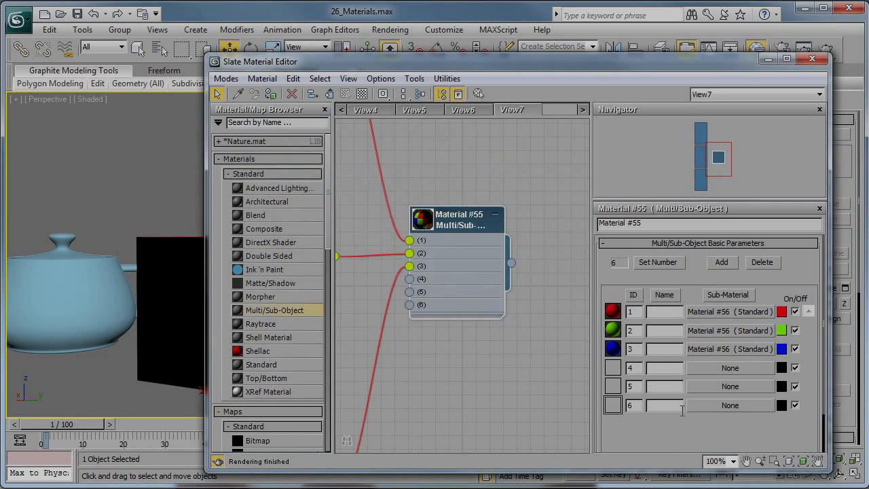
- Duplicate the blue sub-material into ID 4 as a copy and colour it dark yellow
click(766, 60)
alt+middle_drag(441, 288, 366, 340)
key(m)
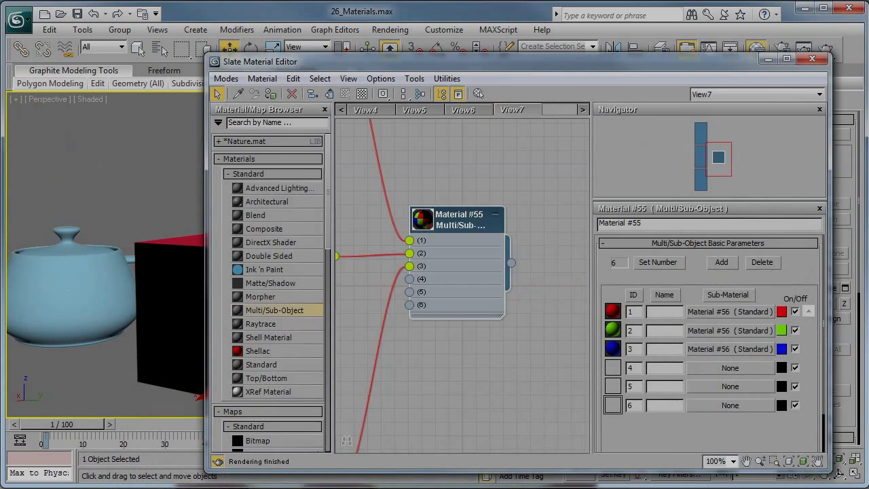
drag(730, 348, 731, 368)
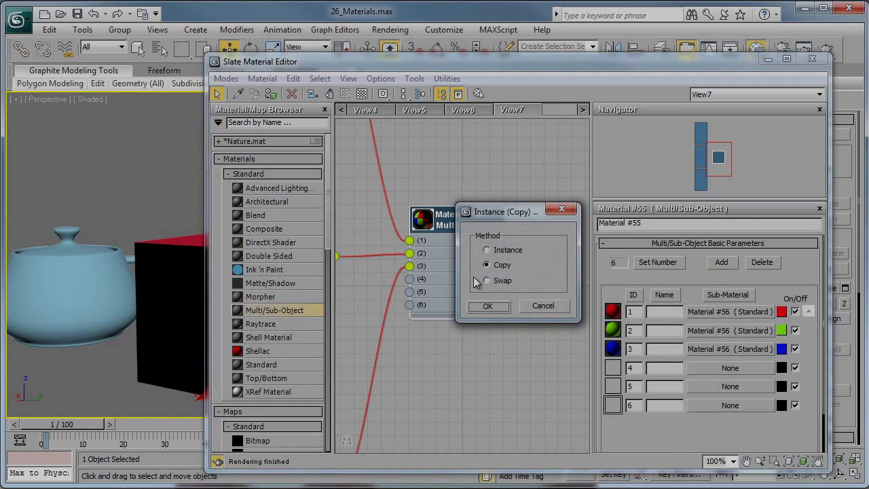
click(496, 308)
click(781, 367)
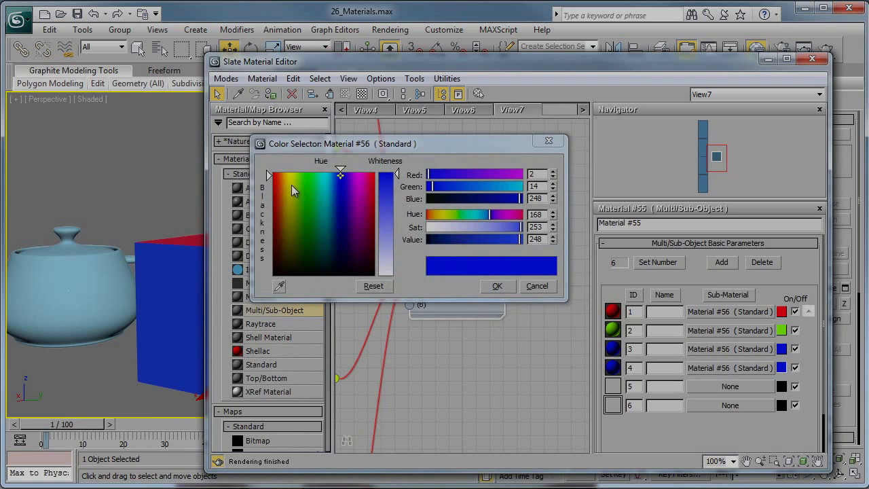
click(288, 185)
click(497, 286)
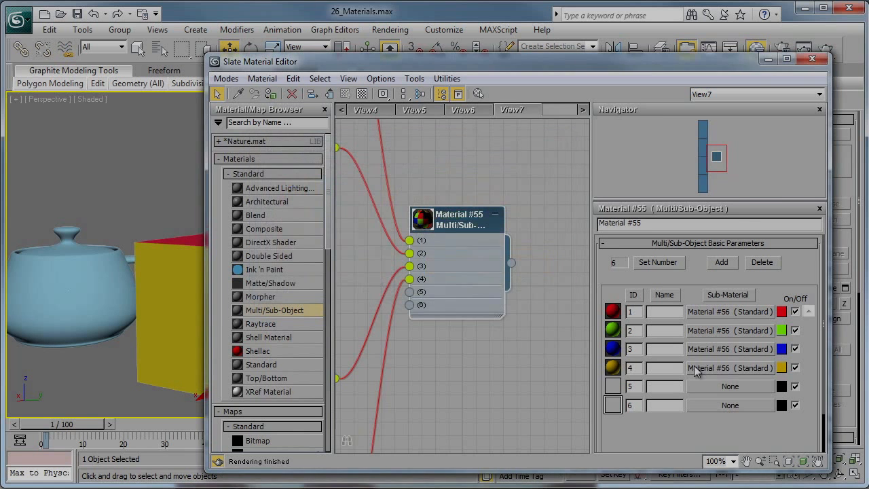
click(747, 388)
click(470, 322)
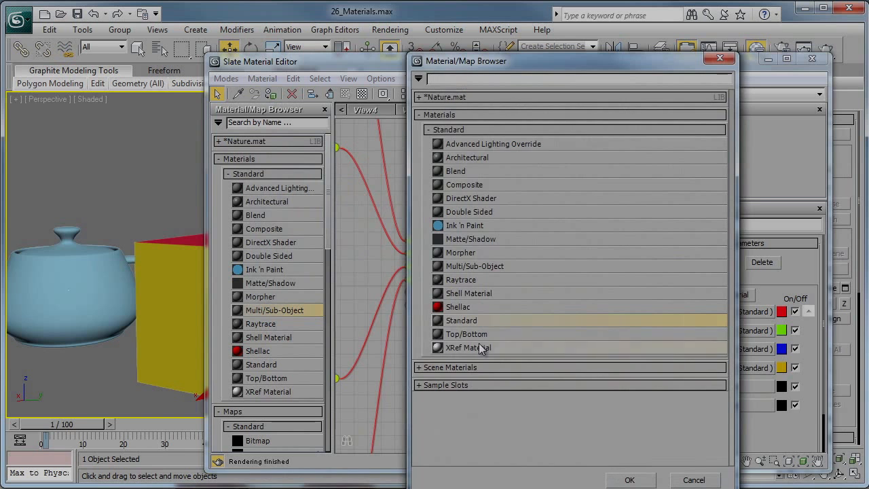
click(693, 479)
- Duplicate the yellow sub-material into ID 5 as a copy and colour it dark green (RGB 18, 82, 2)
drag(718, 367, 721, 390)
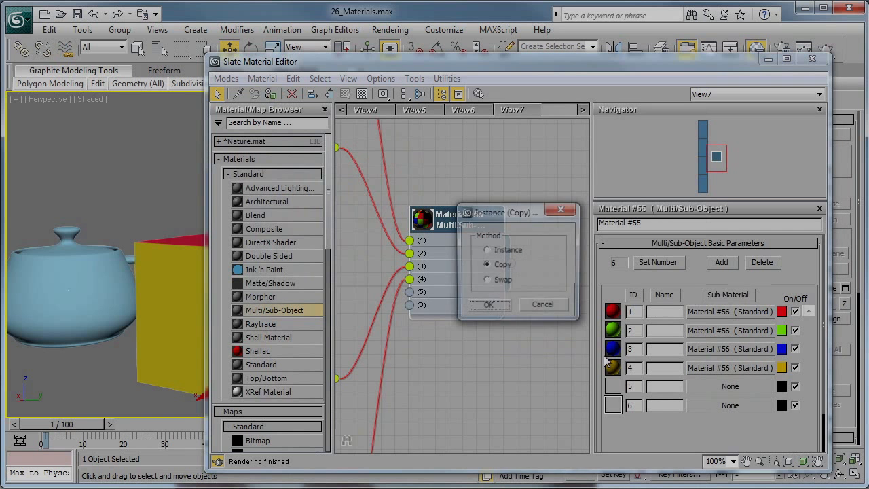
click(498, 304)
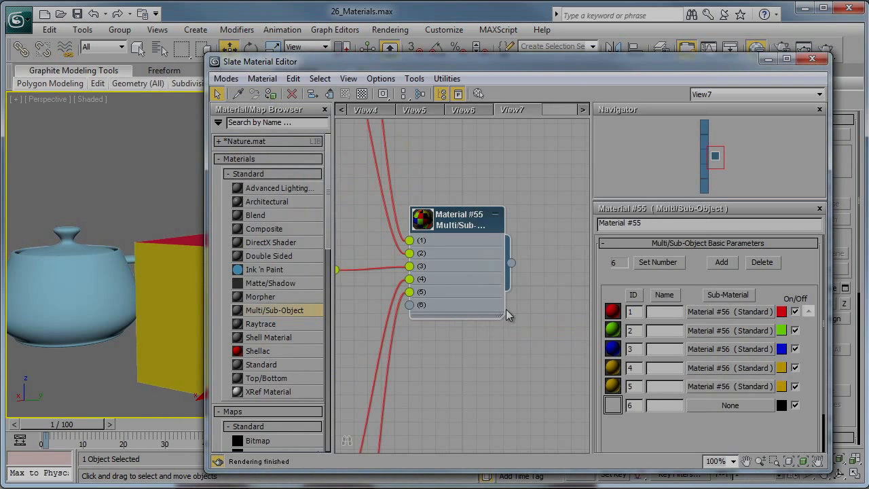
click(782, 386)
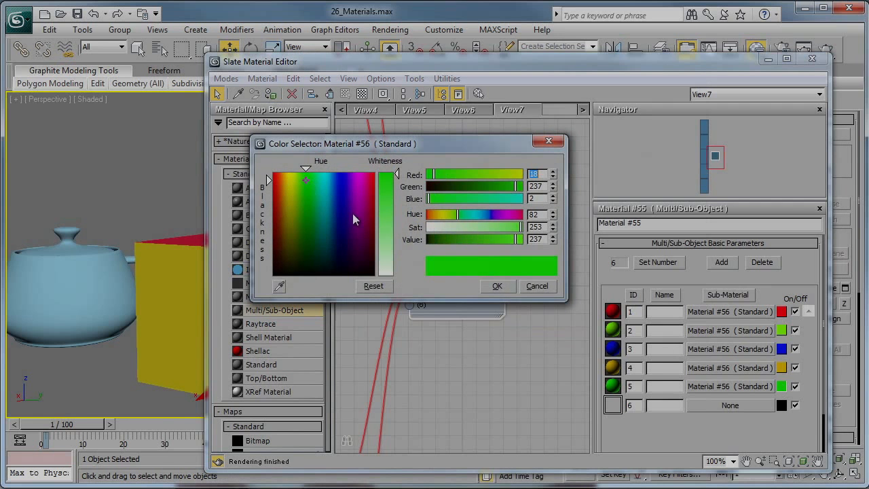
click(457, 185)
click(510, 283)
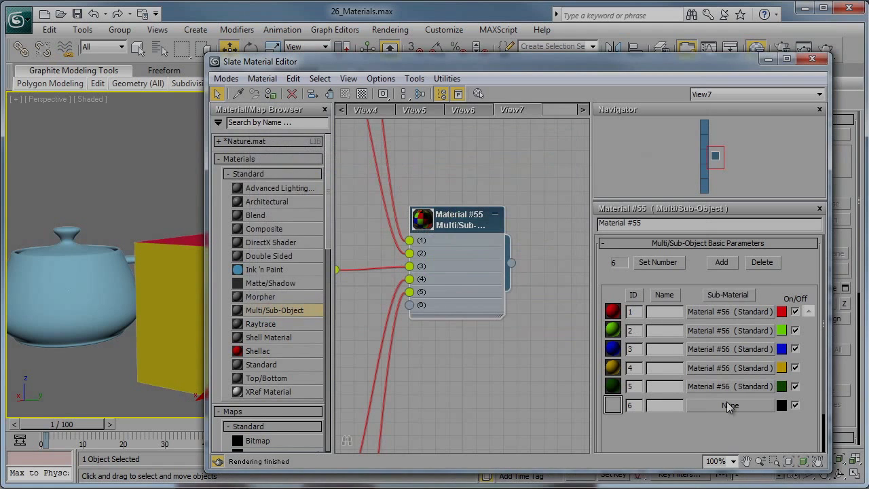
- Duplicate the dark green sub-material into ID 6 as a copy and set its diffuse colour to beige (RGB 170, 166, 133)
drag(730, 386, 727, 405)
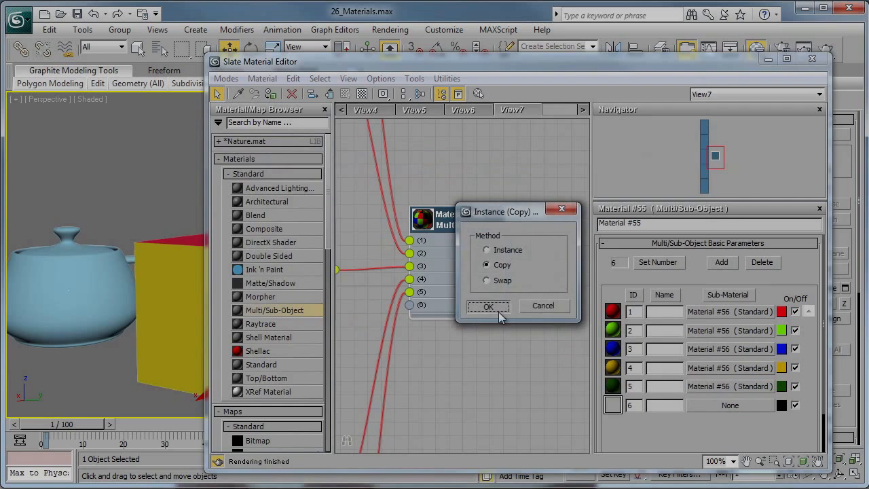
click(490, 305)
click(712, 406)
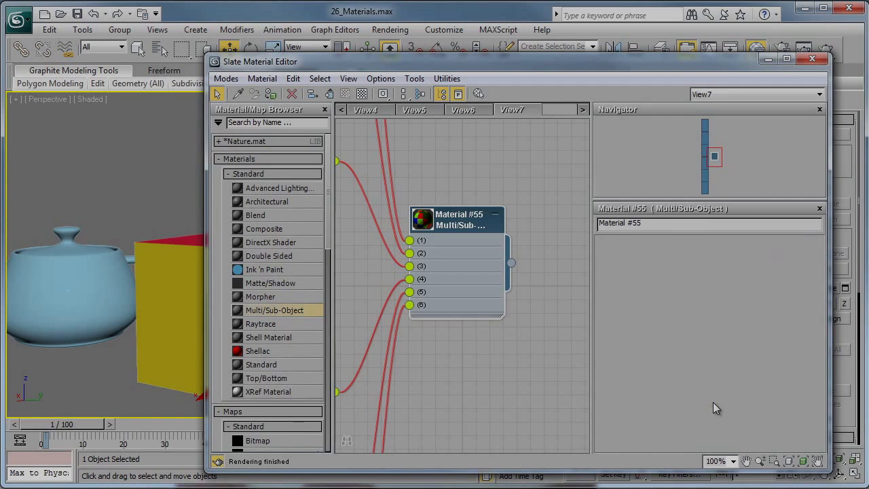
click(668, 328)
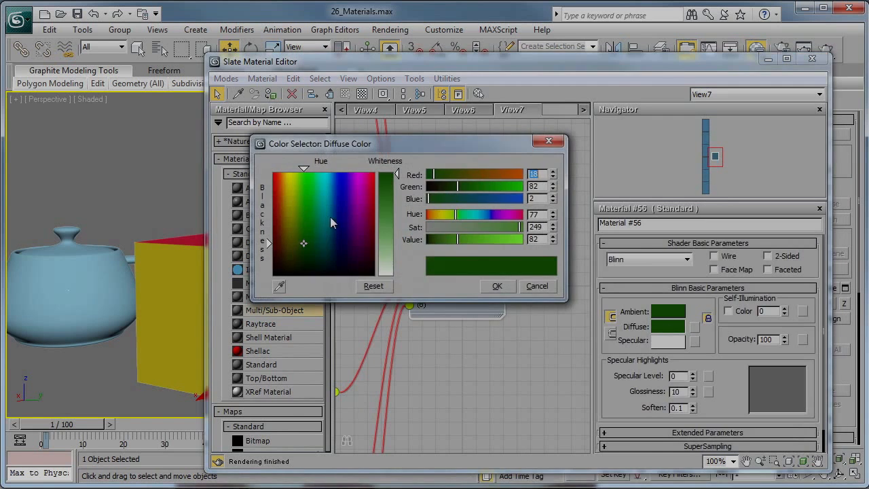
drag(457, 218, 489, 186)
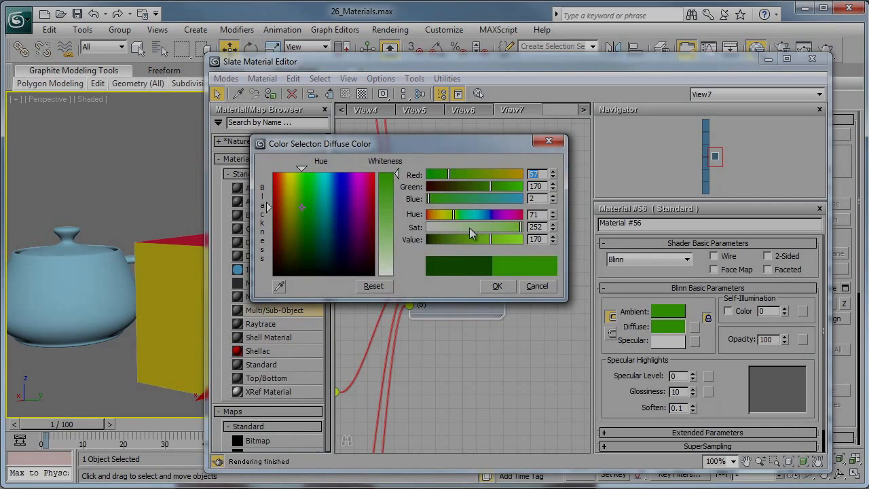
drag(468, 227, 447, 224)
drag(449, 215, 441, 229)
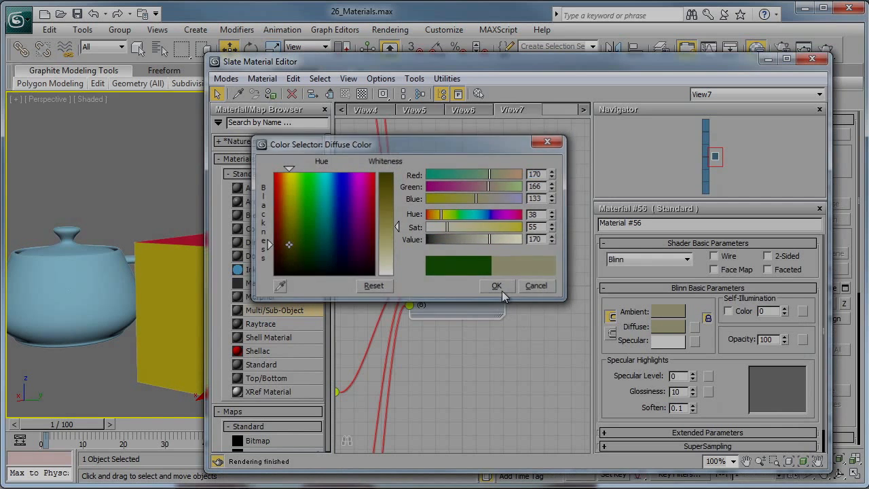
click(499, 287)
- Examine the sub-material nodes and their connections to the Multi/Sub-Object material in the node view
scroll(505, 226, down, 2)
middle_drag(467, 240, 476, 237)
scroll(474, 240, down, 7)
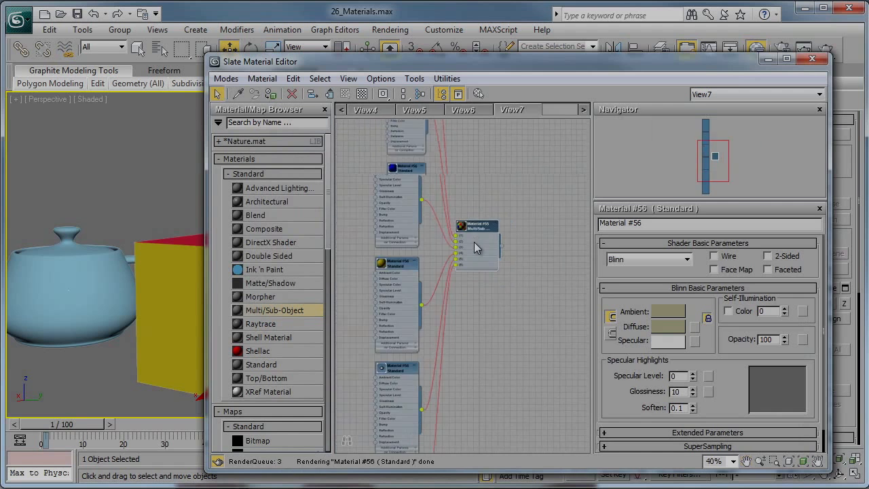
scroll(468, 203, up, 3)
middle_drag(476, 171, 471, 277)
middle_drag(467, 180, 467, 273)
scroll(468, 276, up, 3)
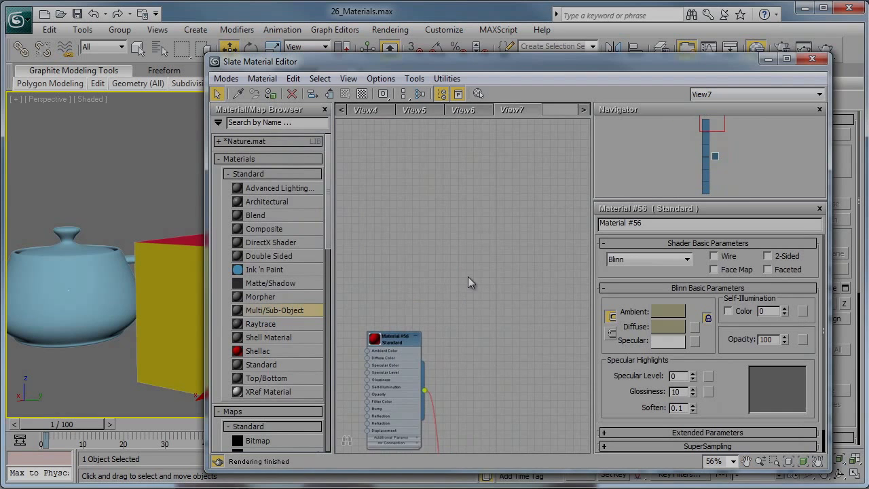
middle_drag(453, 304, 458, 165)
middle_drag(449, 301, 454, 202)
middle_drag(457, 303, 463, 233)
scroll(464, 237, up, 1)
middle_drag(467, 353, 474, 197)
middle_drag(490, 332, 500, 207)
- Minimise the material editor and inspect the colours on the box's faces in the Perspective view
click(767, 60)
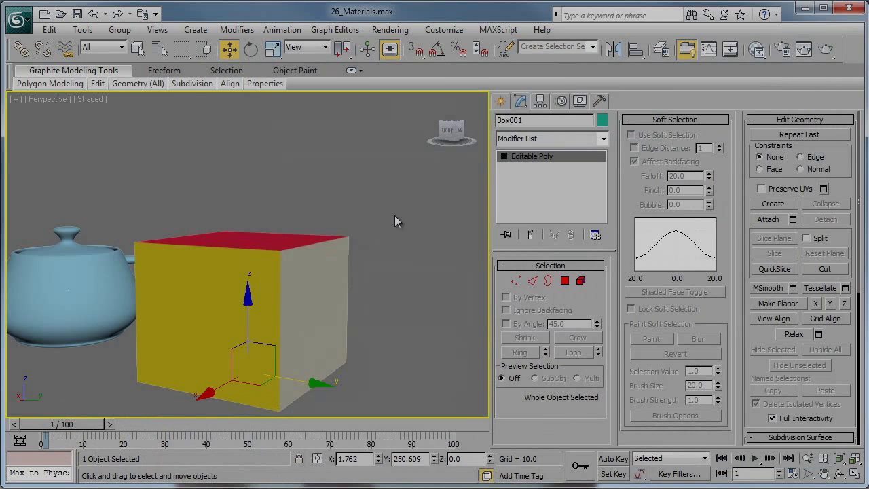
alt+middle_drag(394, 215, 301, 272)
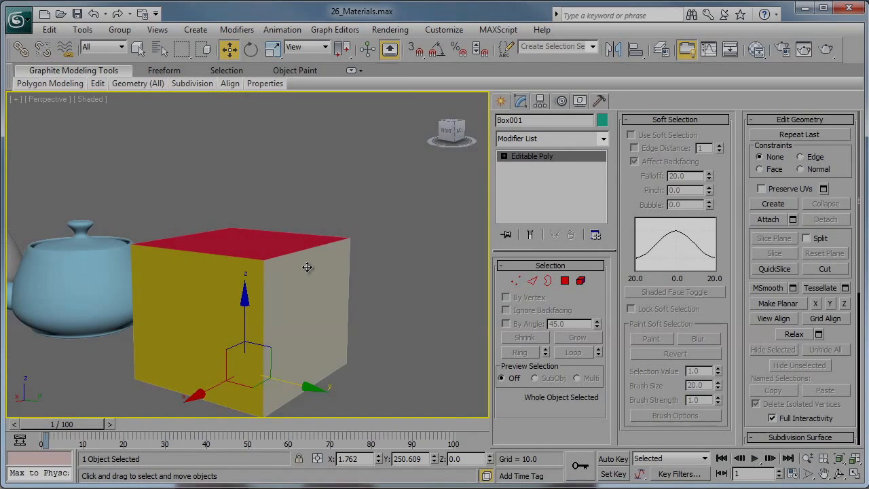